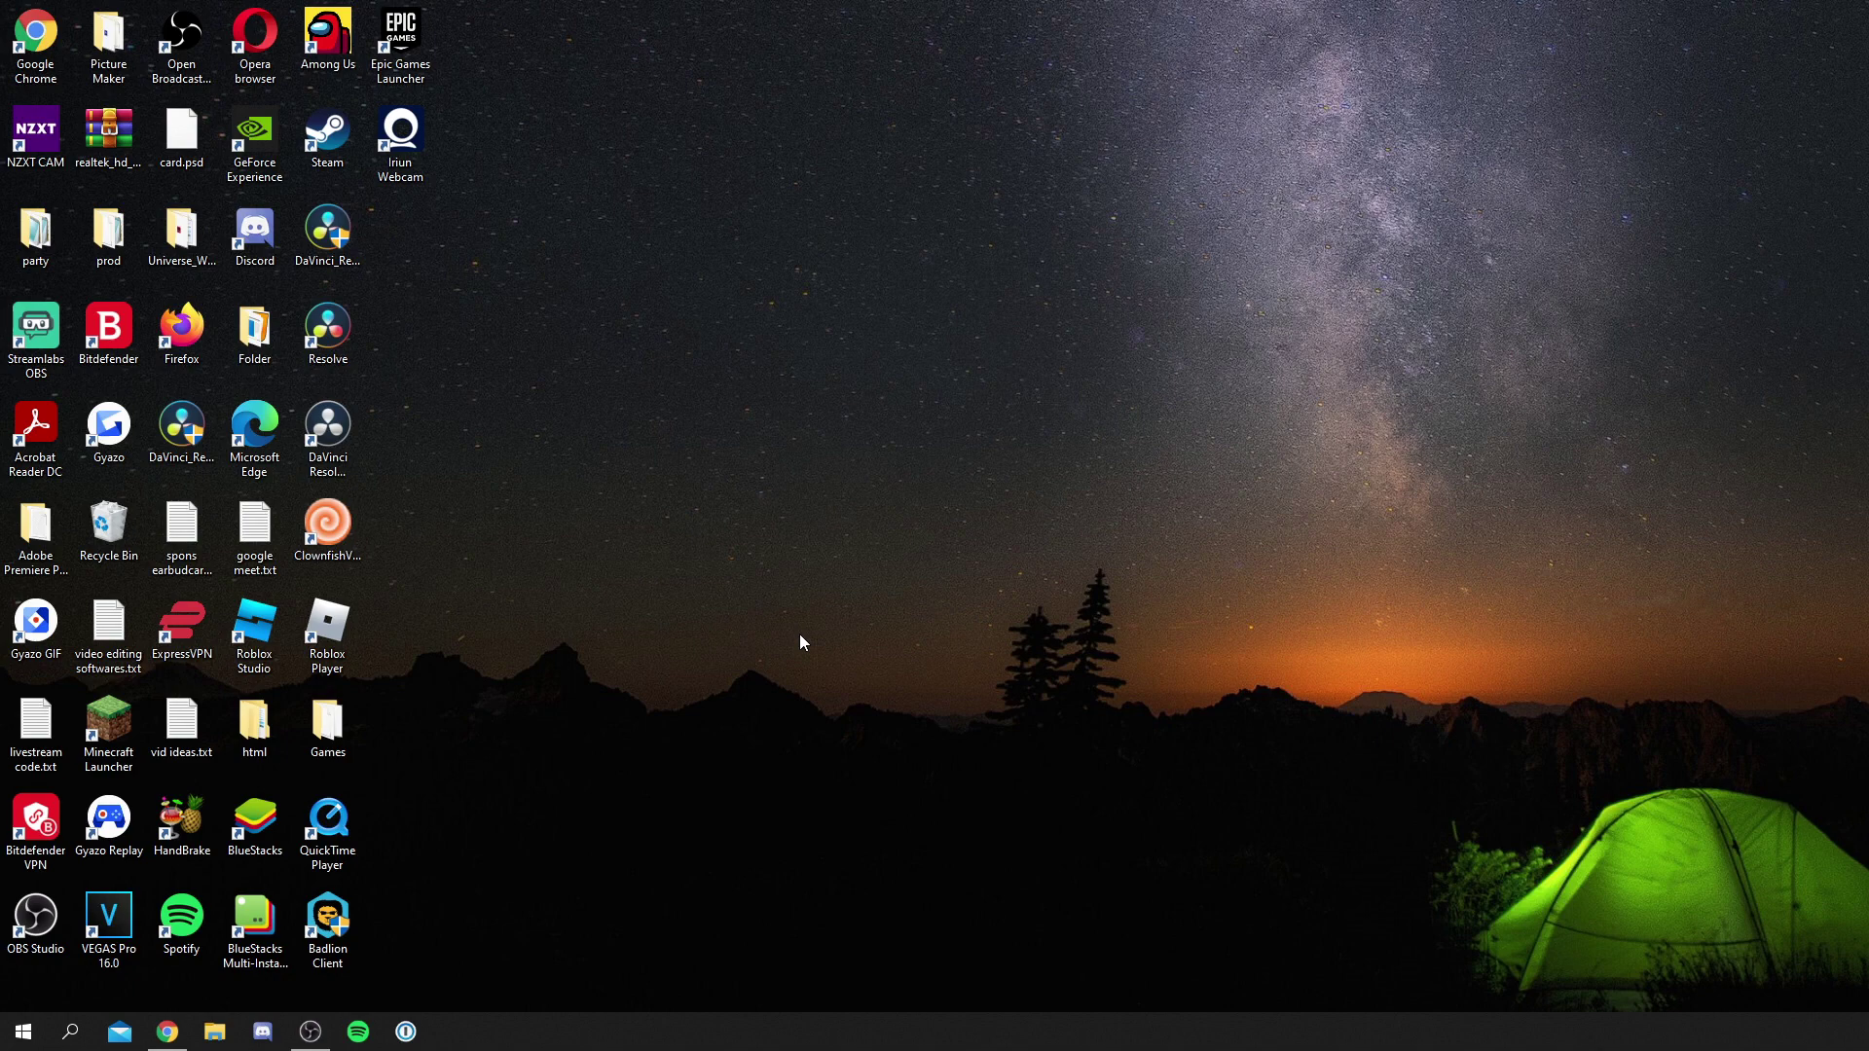
- Google-search 'audacity' in Chrome and open the audacityteam.org Windows download page
click(160, 1039)
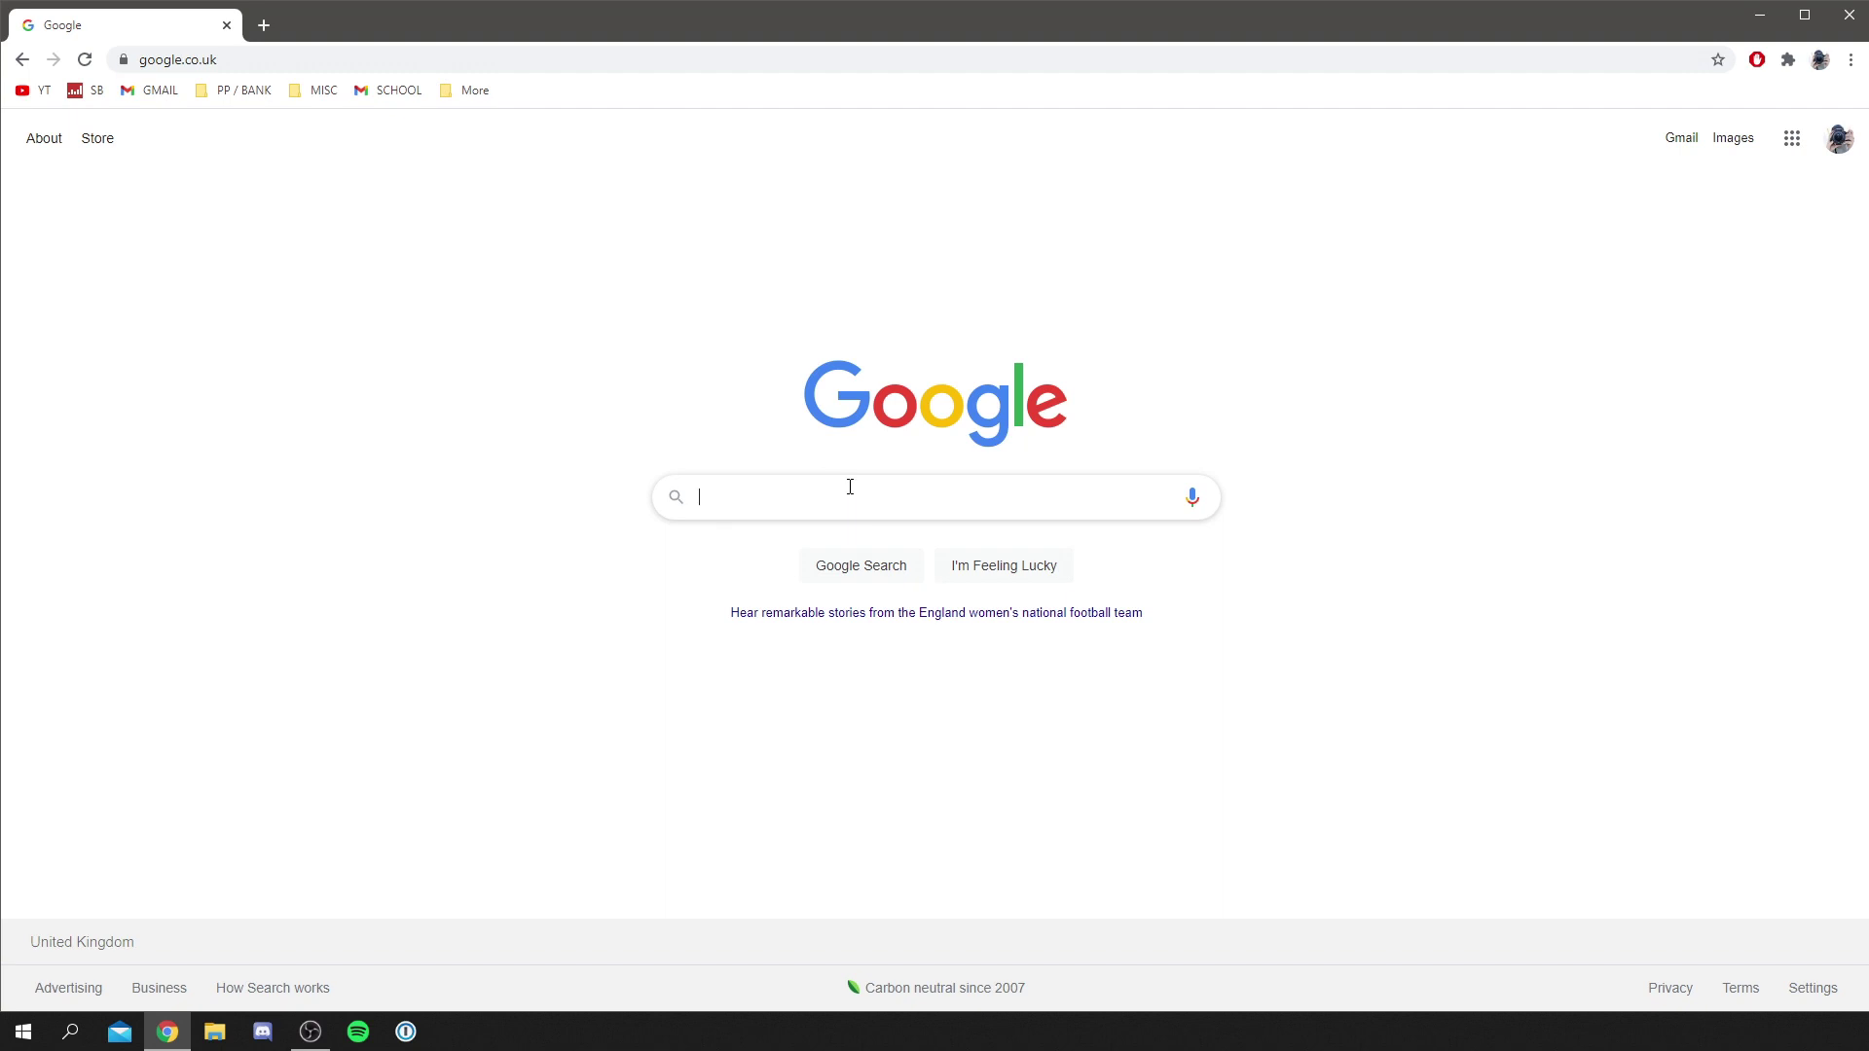
text(audaci)
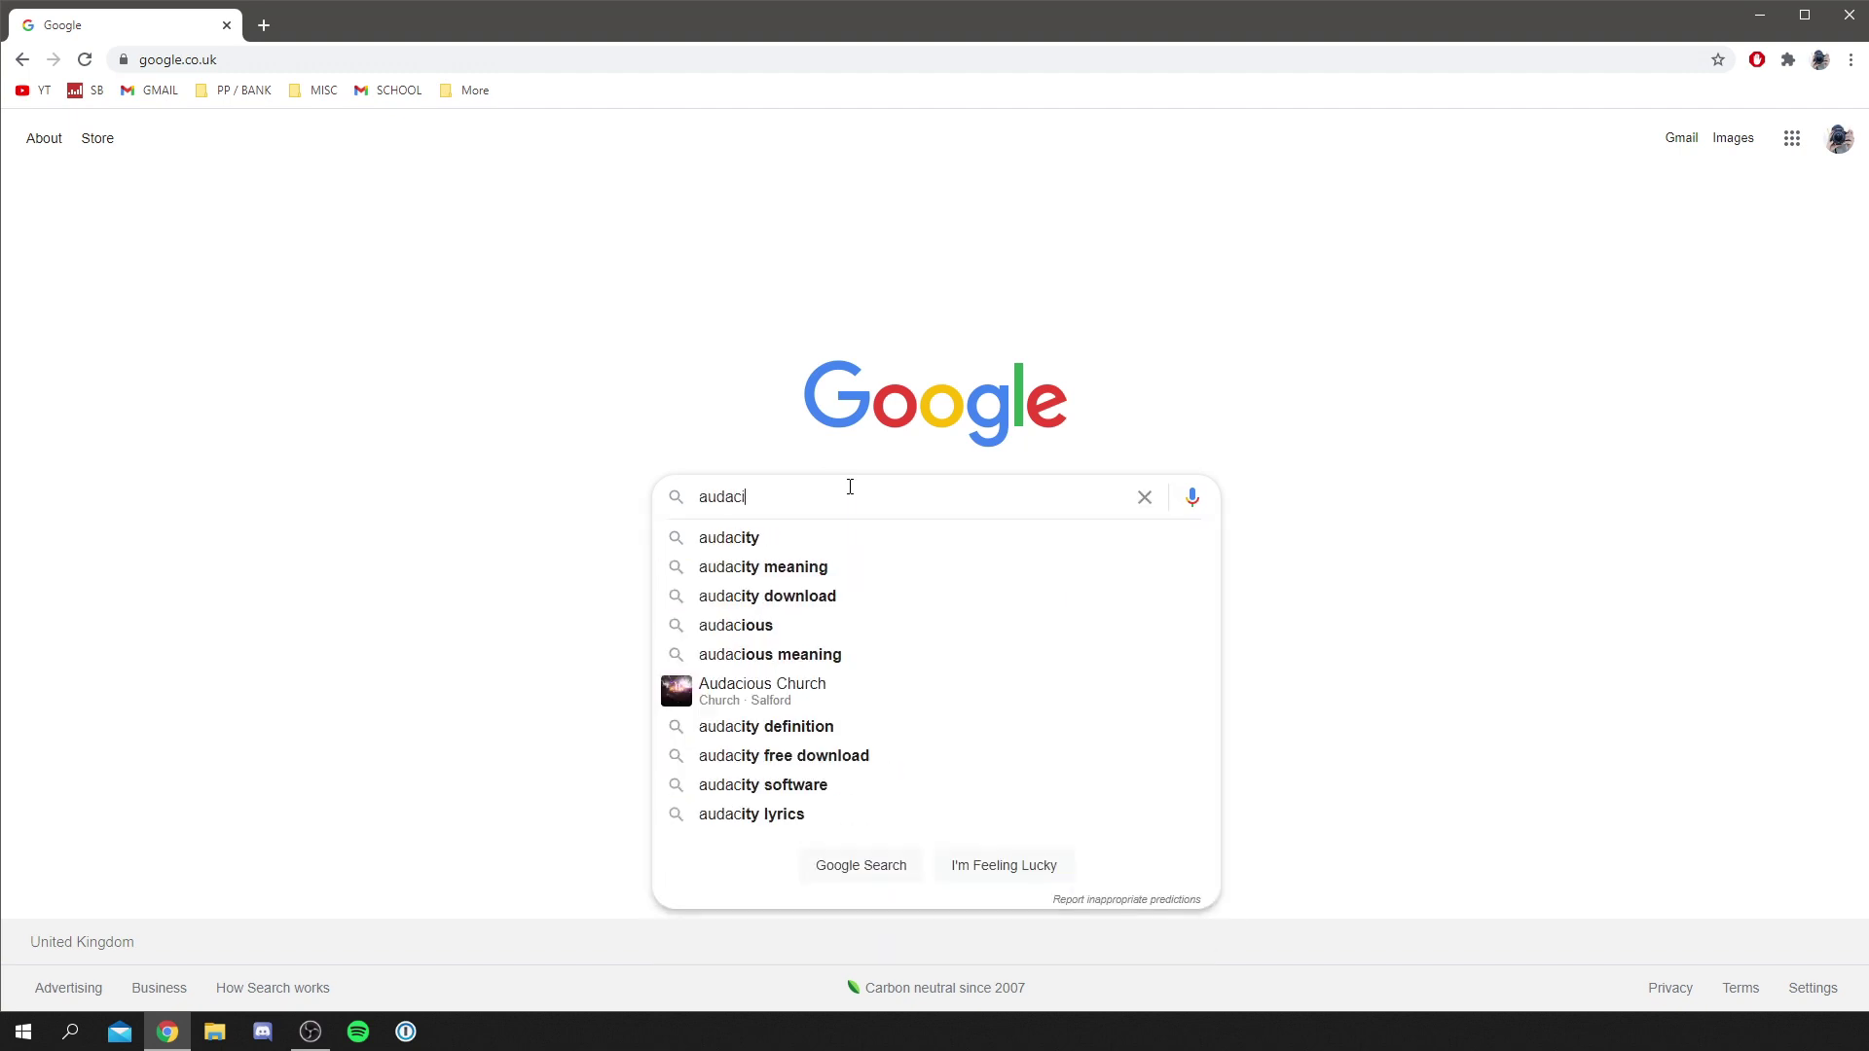
text(ty)
key(Return)
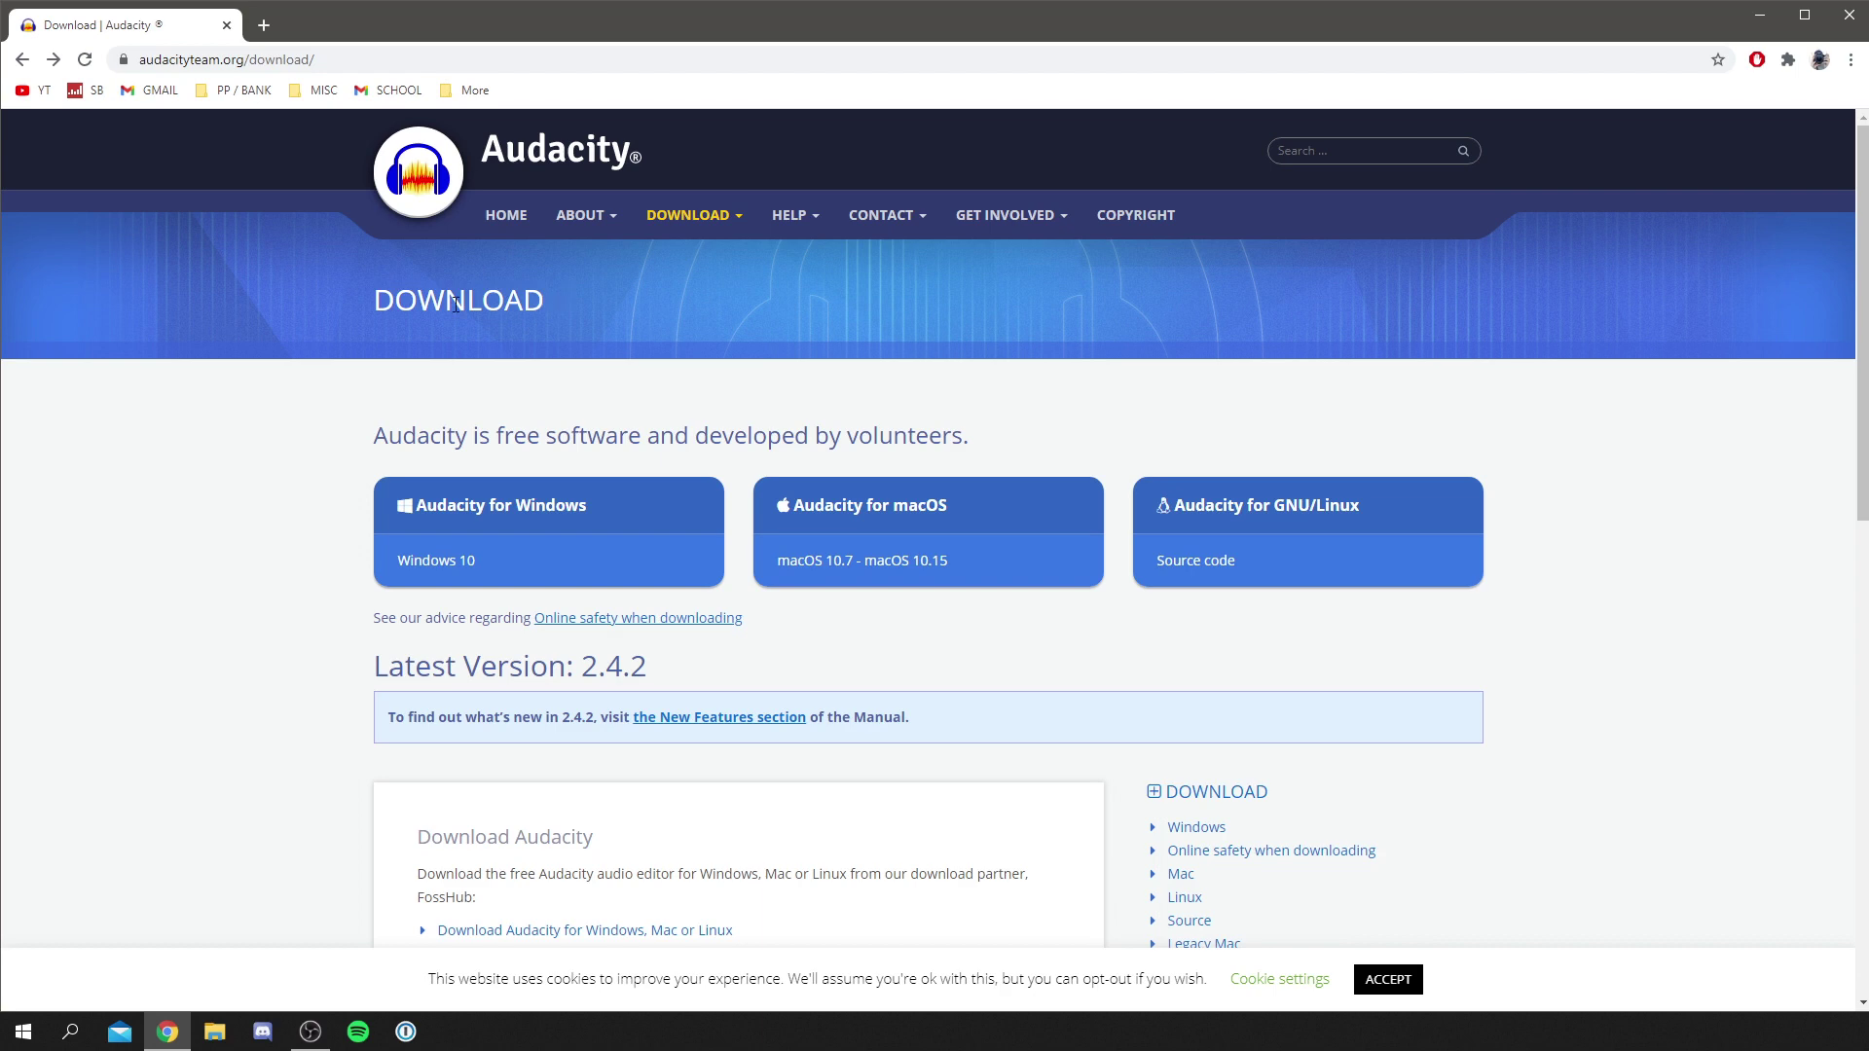
click(550, 537)
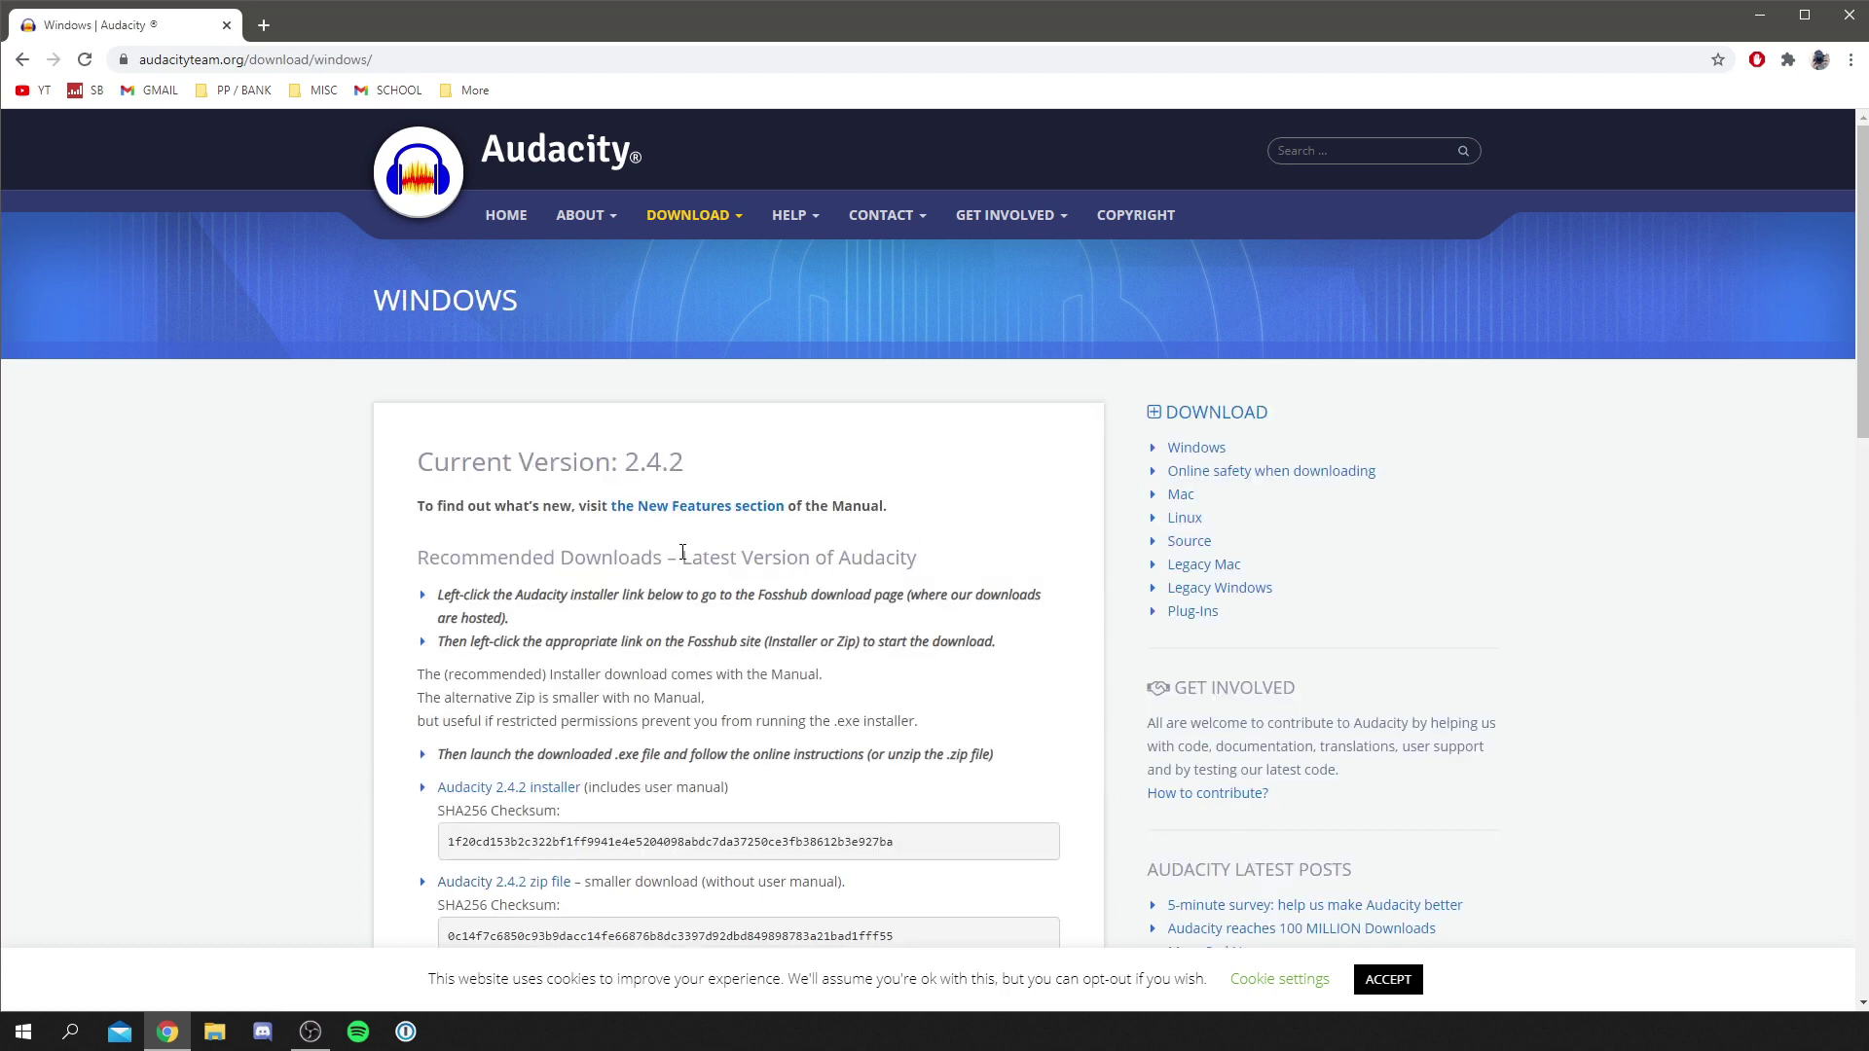
- Follow the Audacity 2.4.2 Windows installer link through to its FossHub download
scroll(728, 603, down, 2)
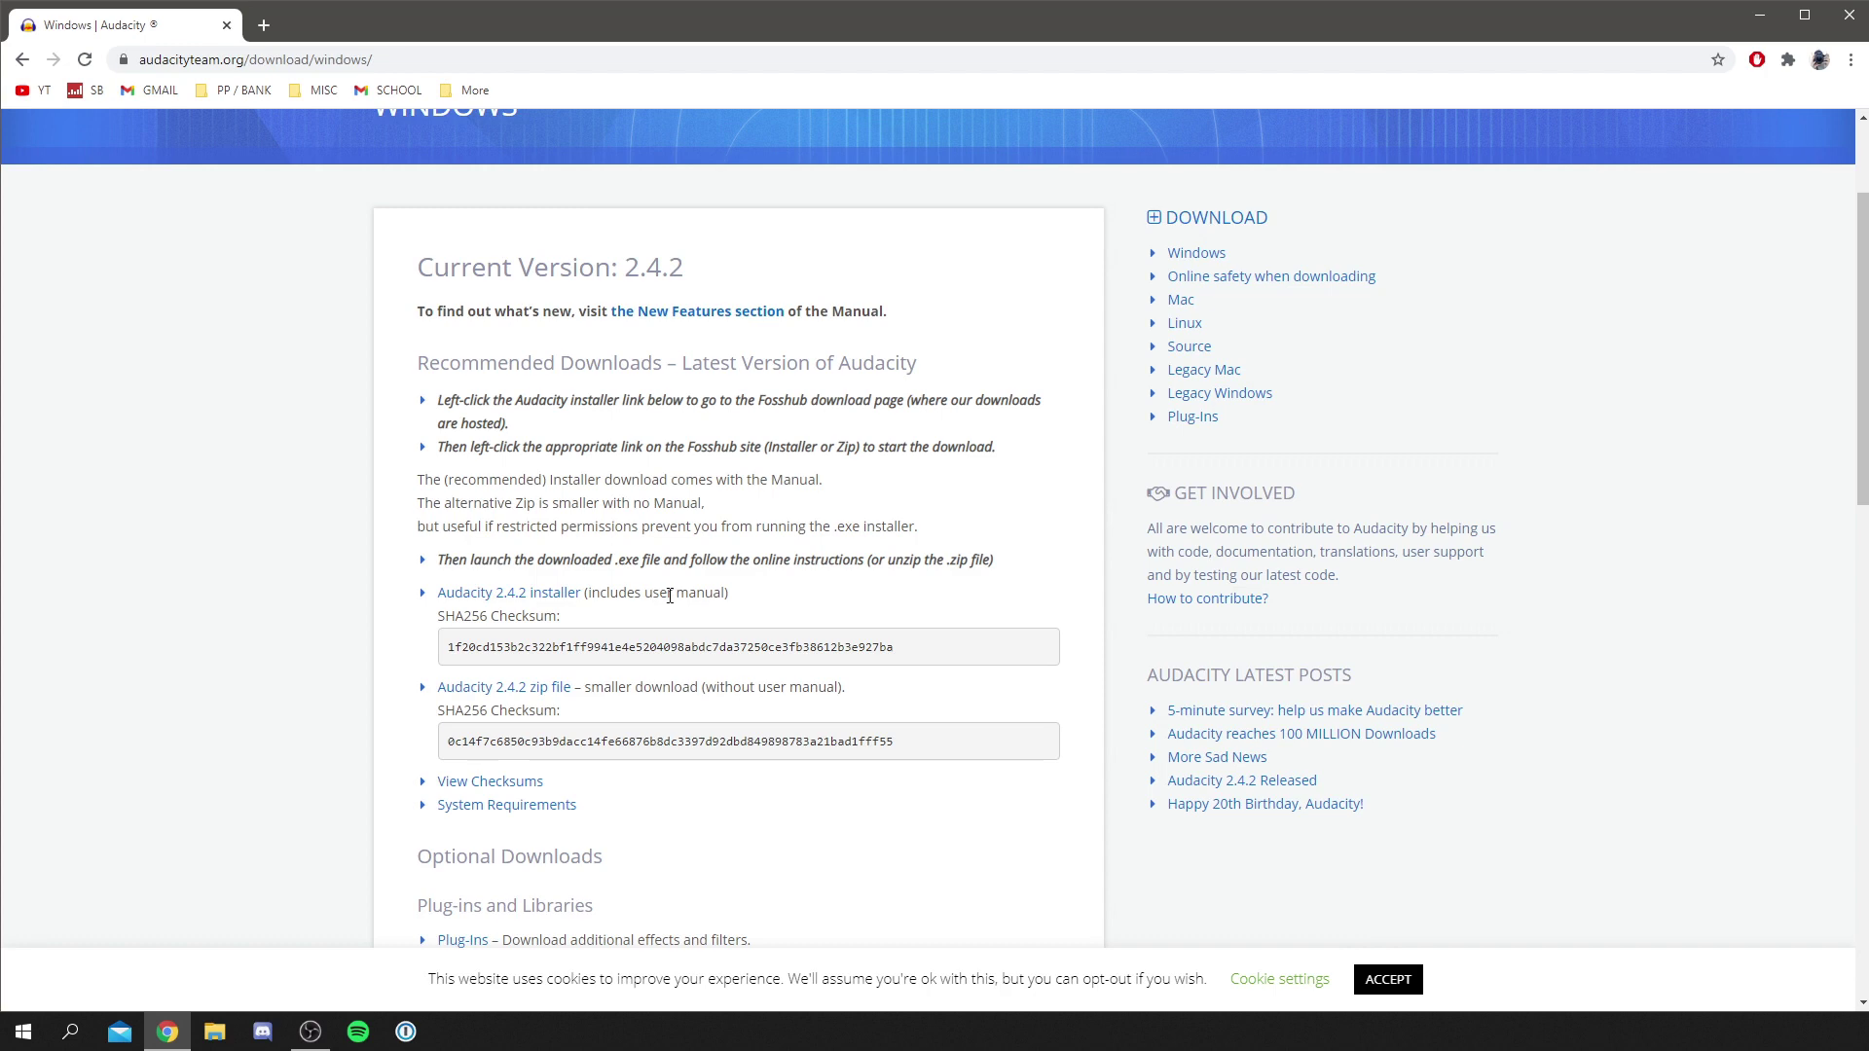
click(502, 596)
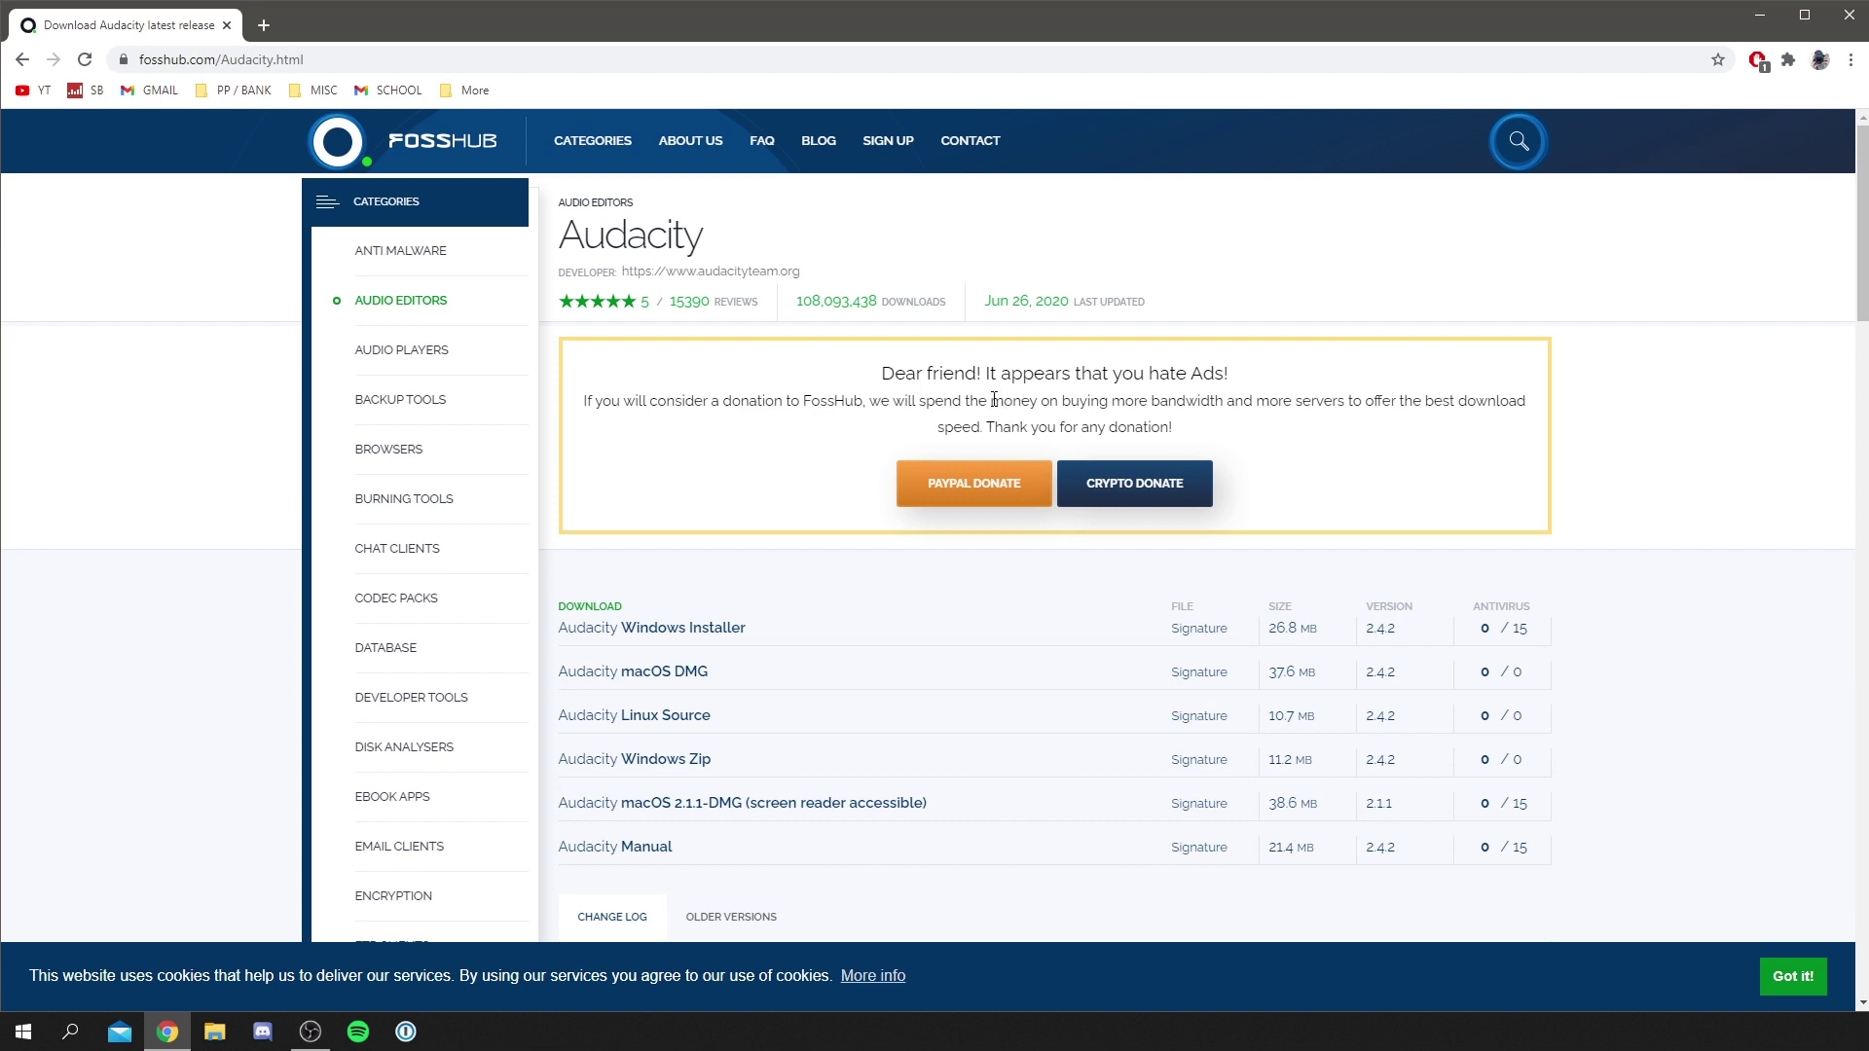
click(593, 633)
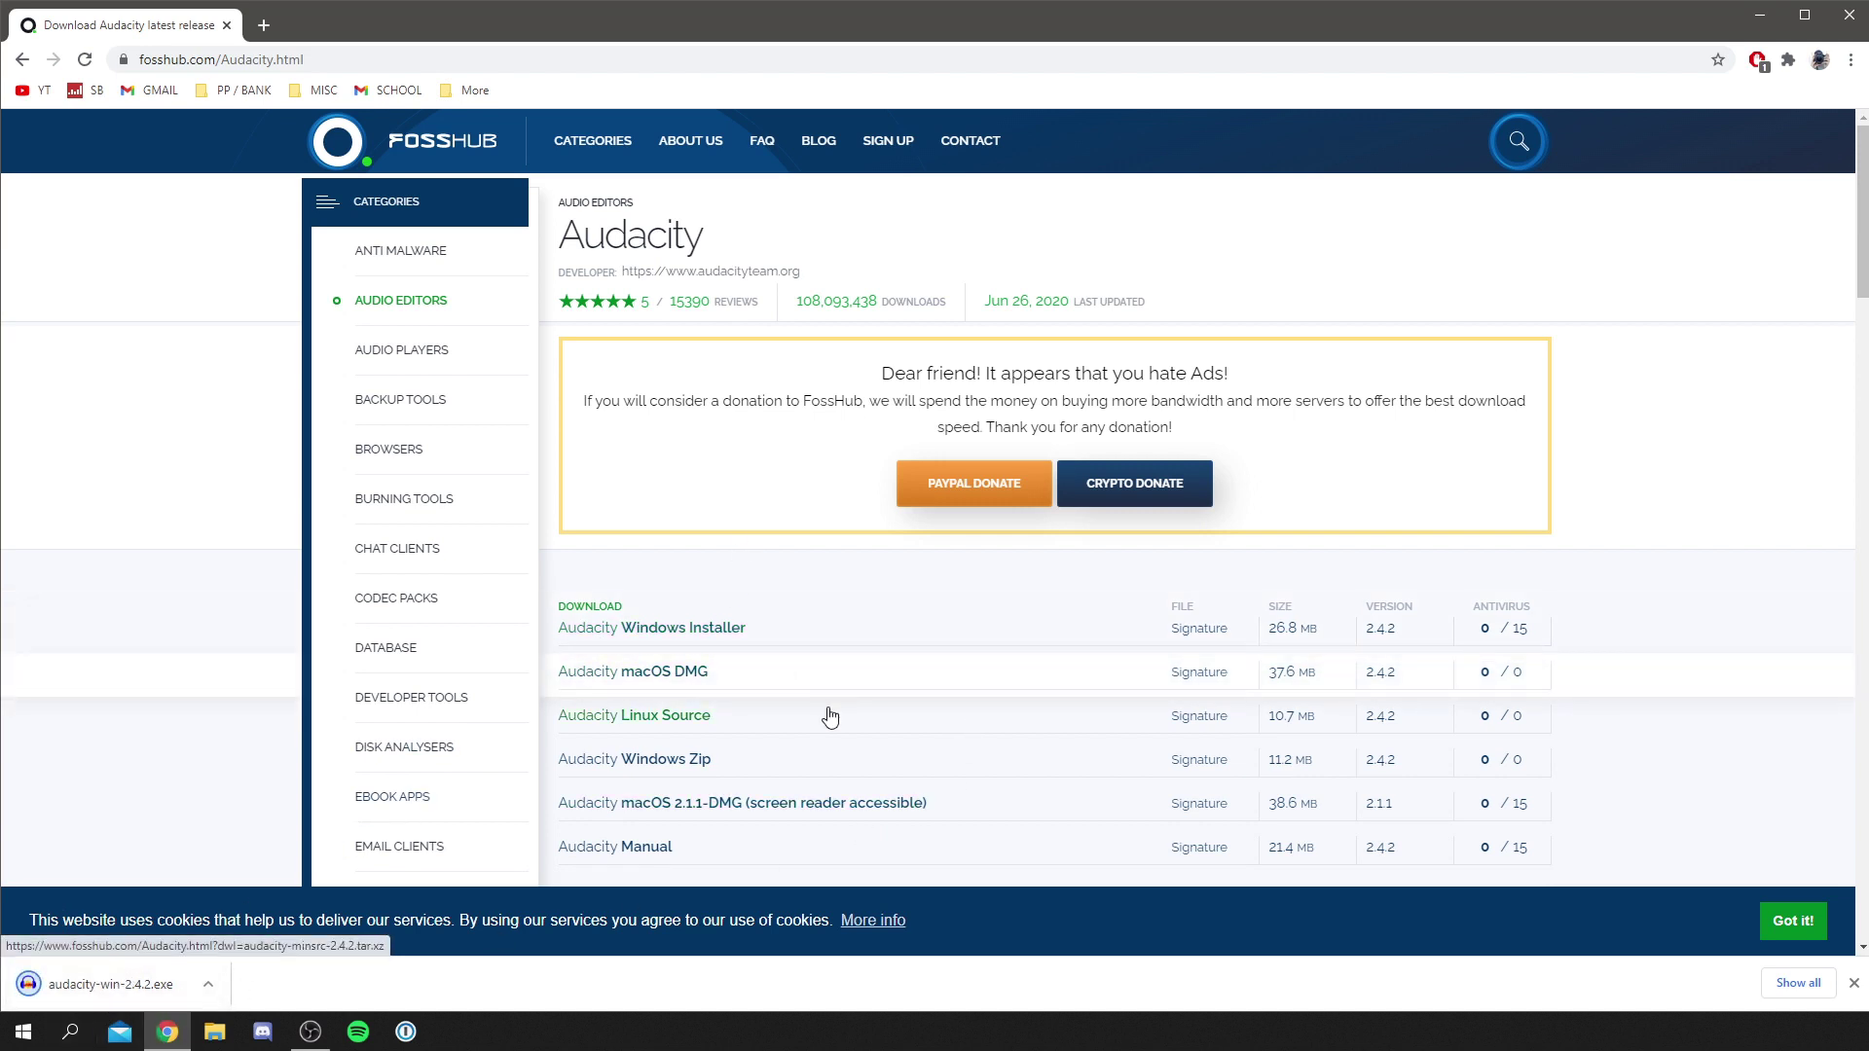
- Run the downloaded audacity-win-2.4.2.exe installer and center its language prompt on screen
right_click(752, 480)
click(739, 476)
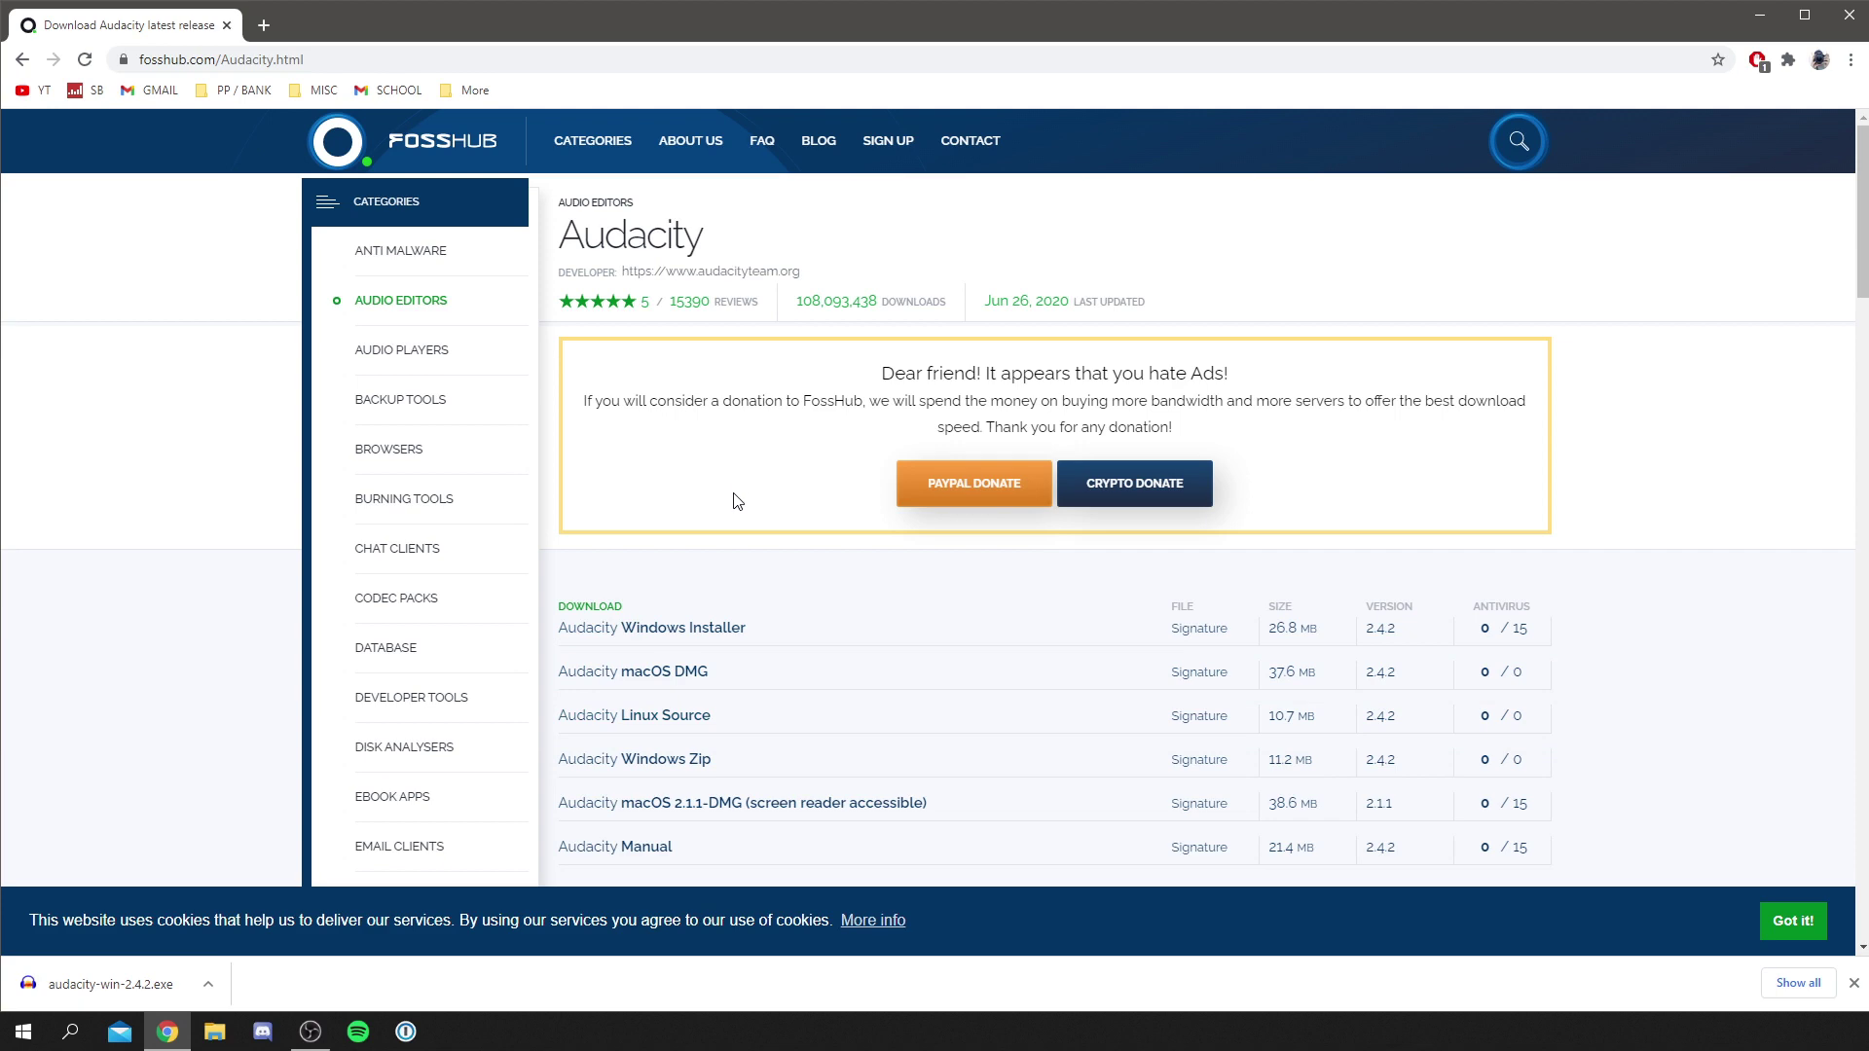
click(110, 986)
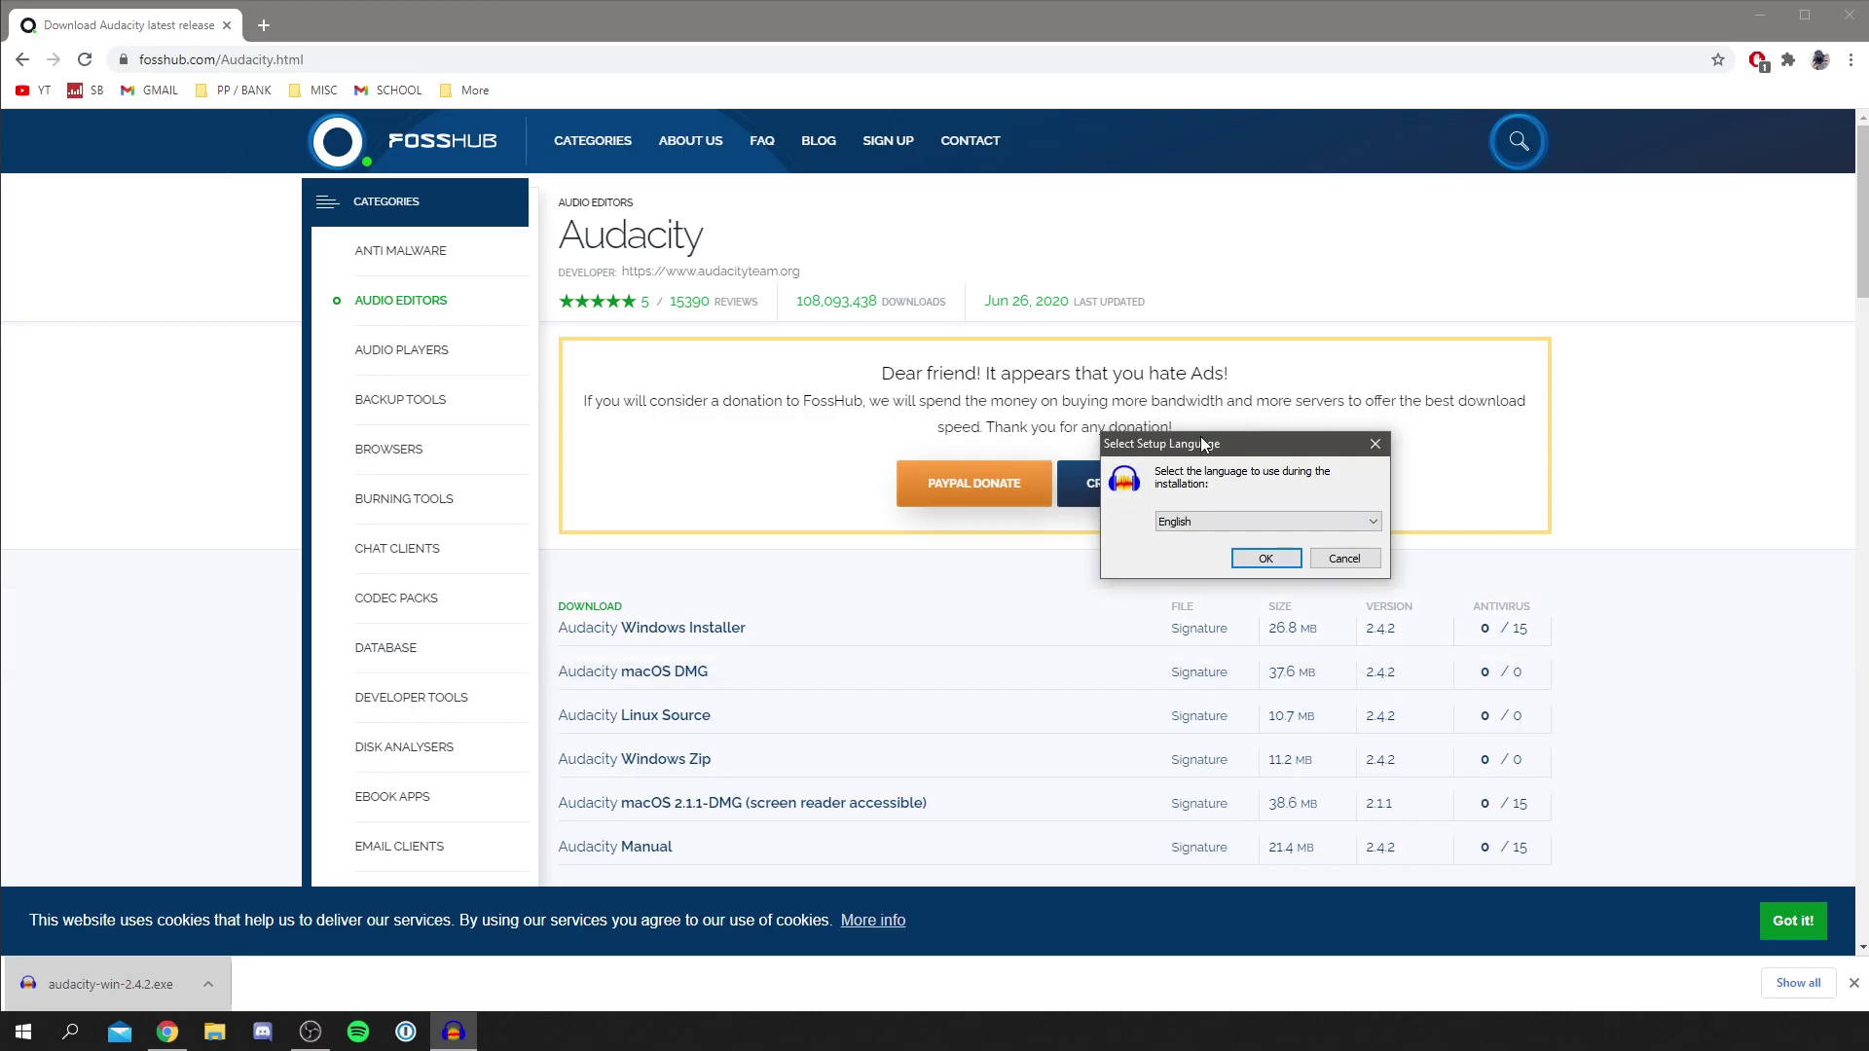
drag(1212, 465, 869, 423)
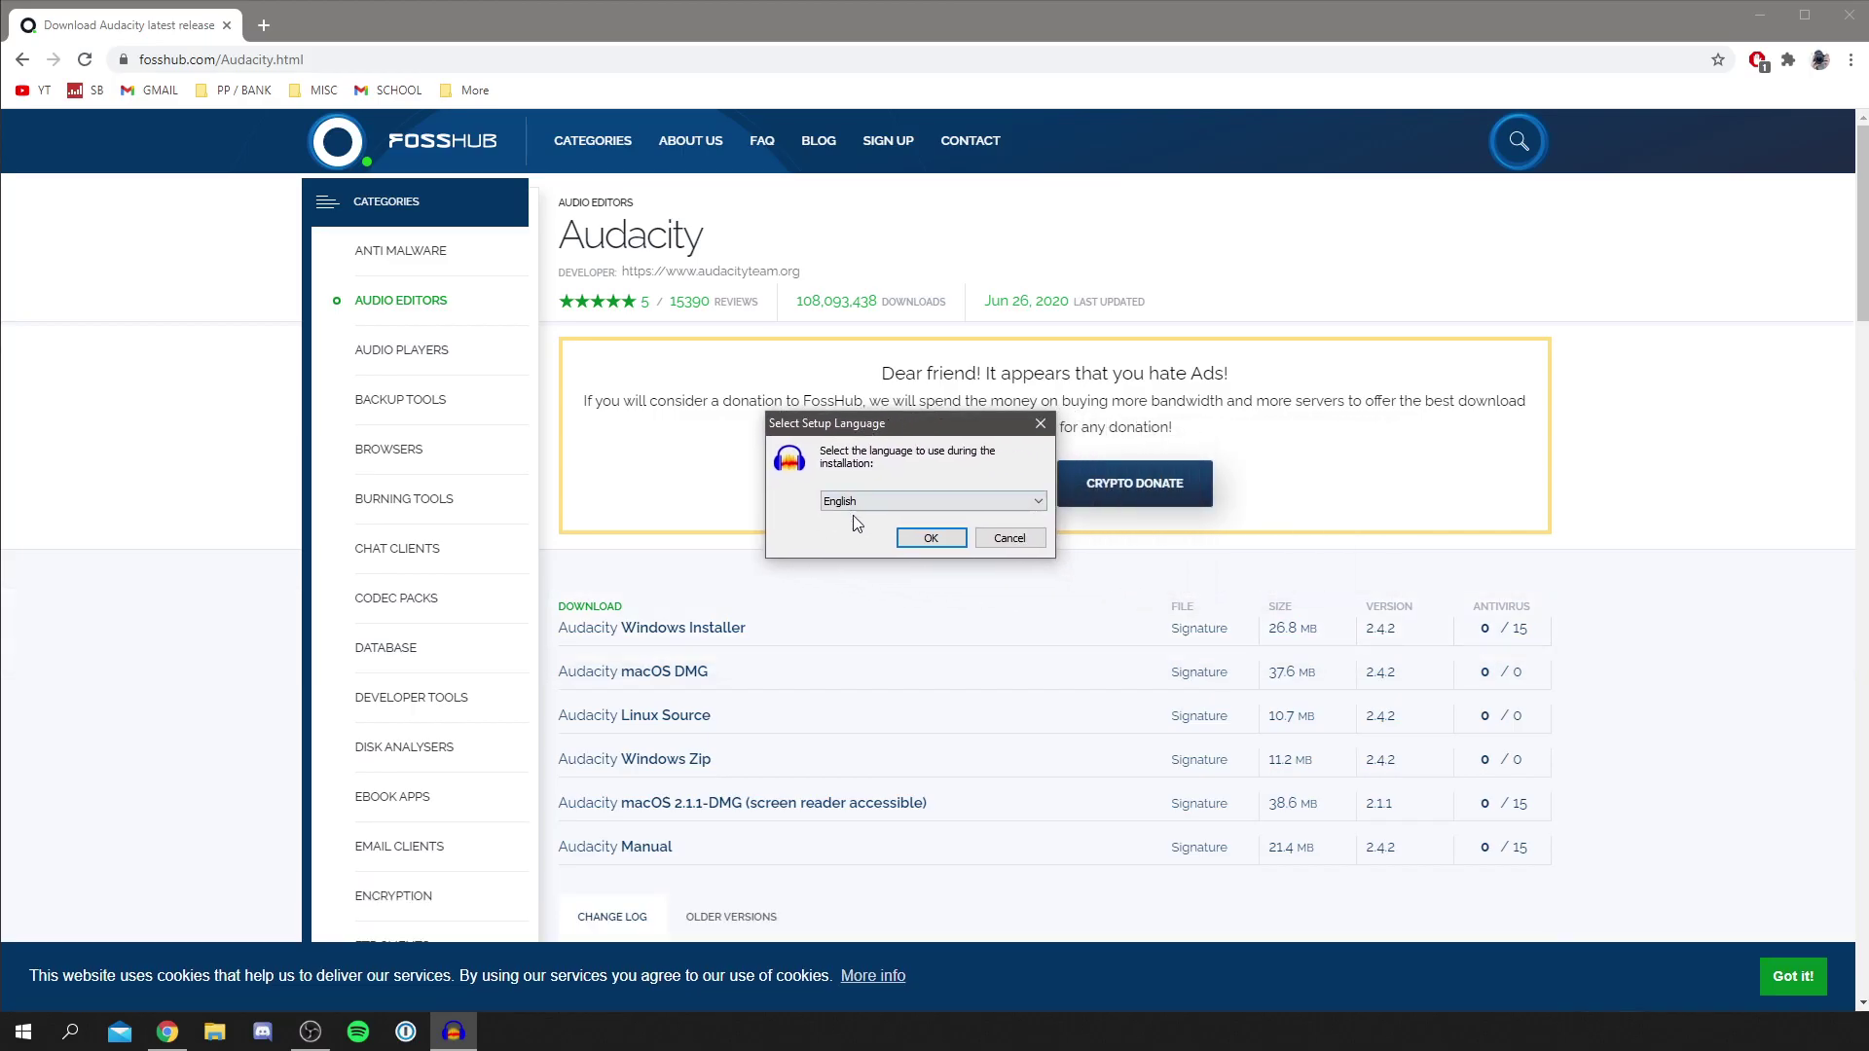
- Accept English as setup language and move past the Welcome and Information pages
click(925, 541)
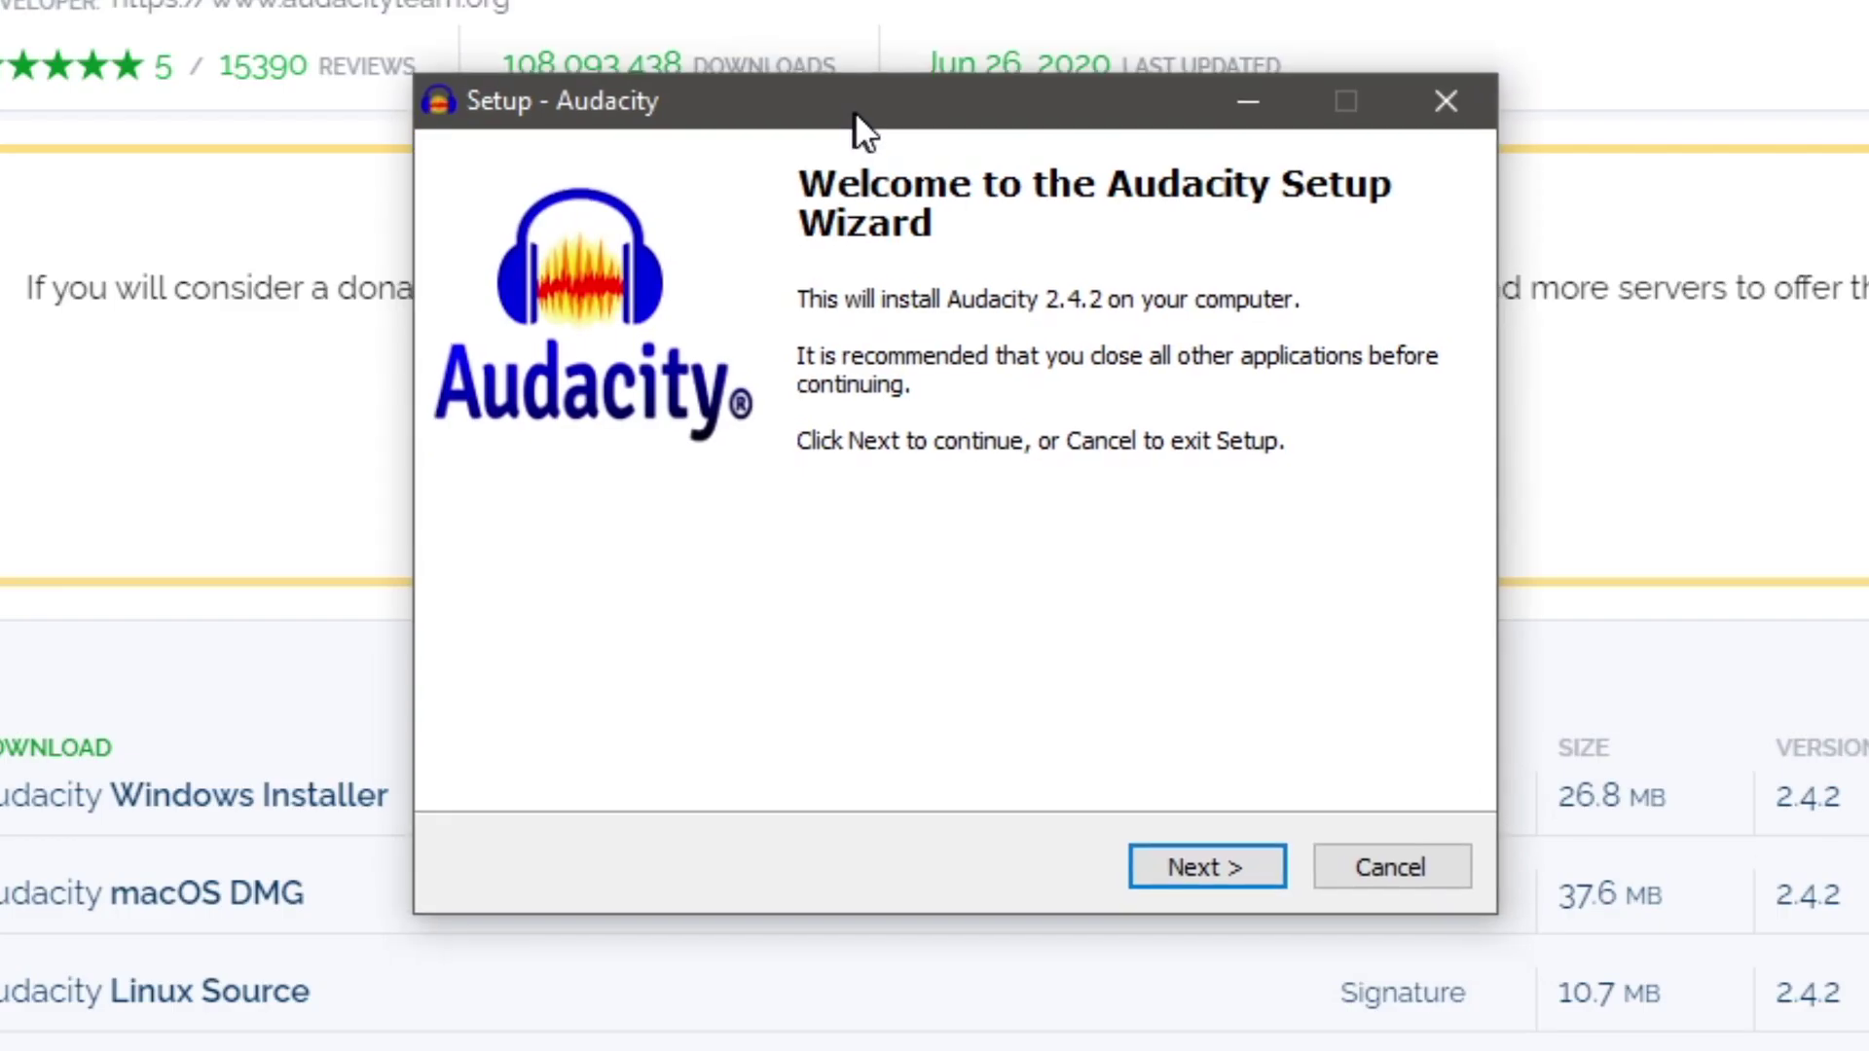
click(1229, 854)
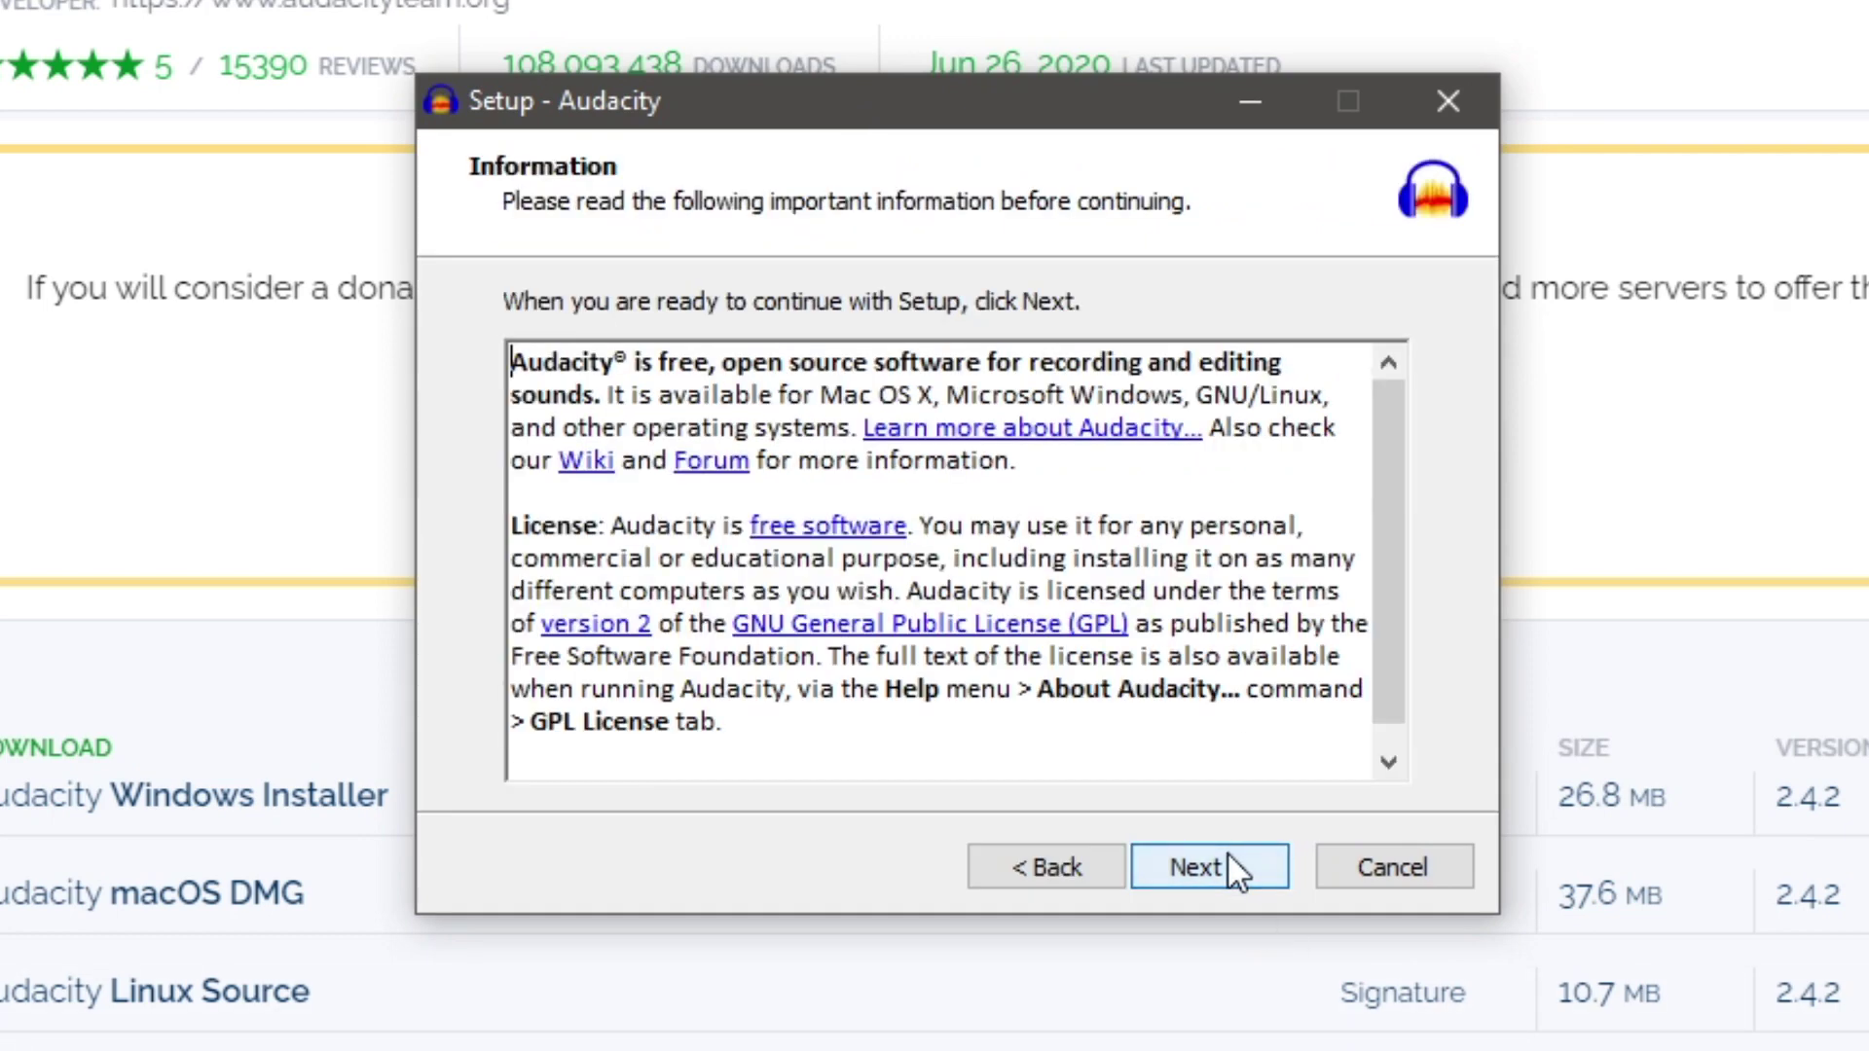
scroll(1234, 574, down, 1)
scroll(1234, 574, up, 1)
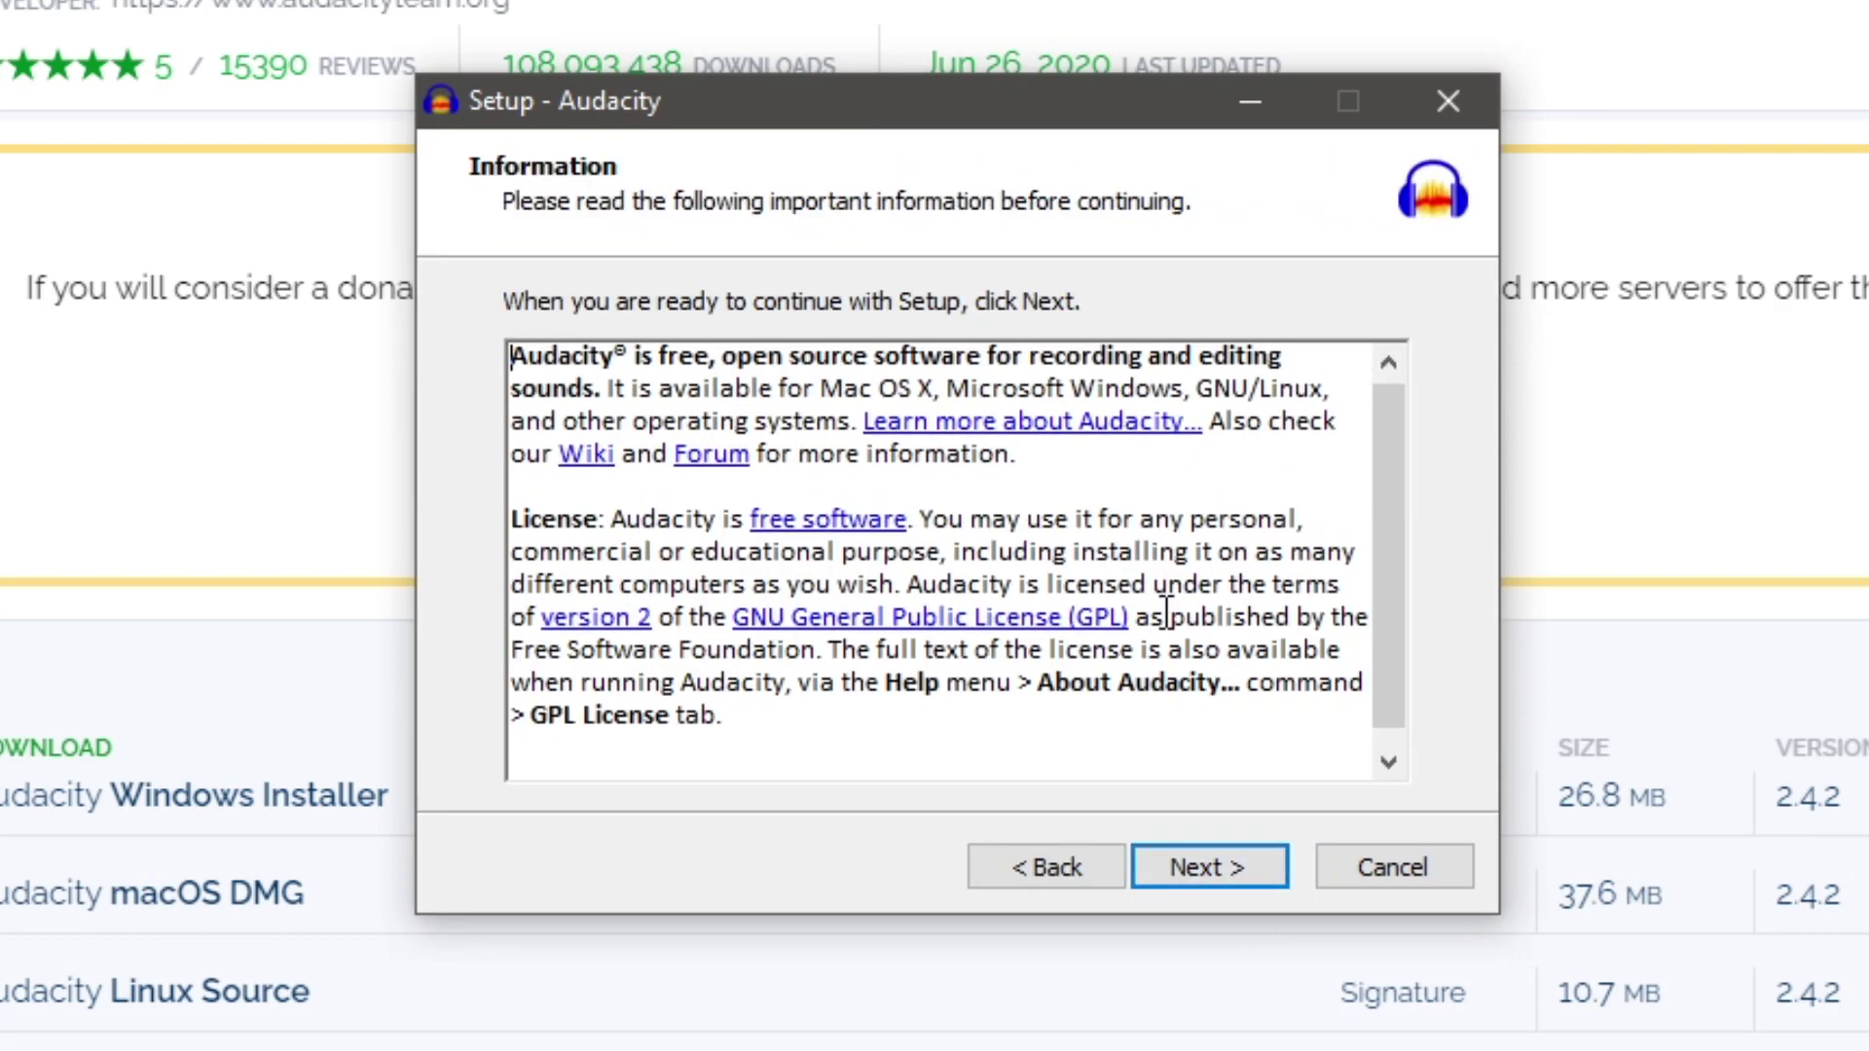
click(1255, 873)
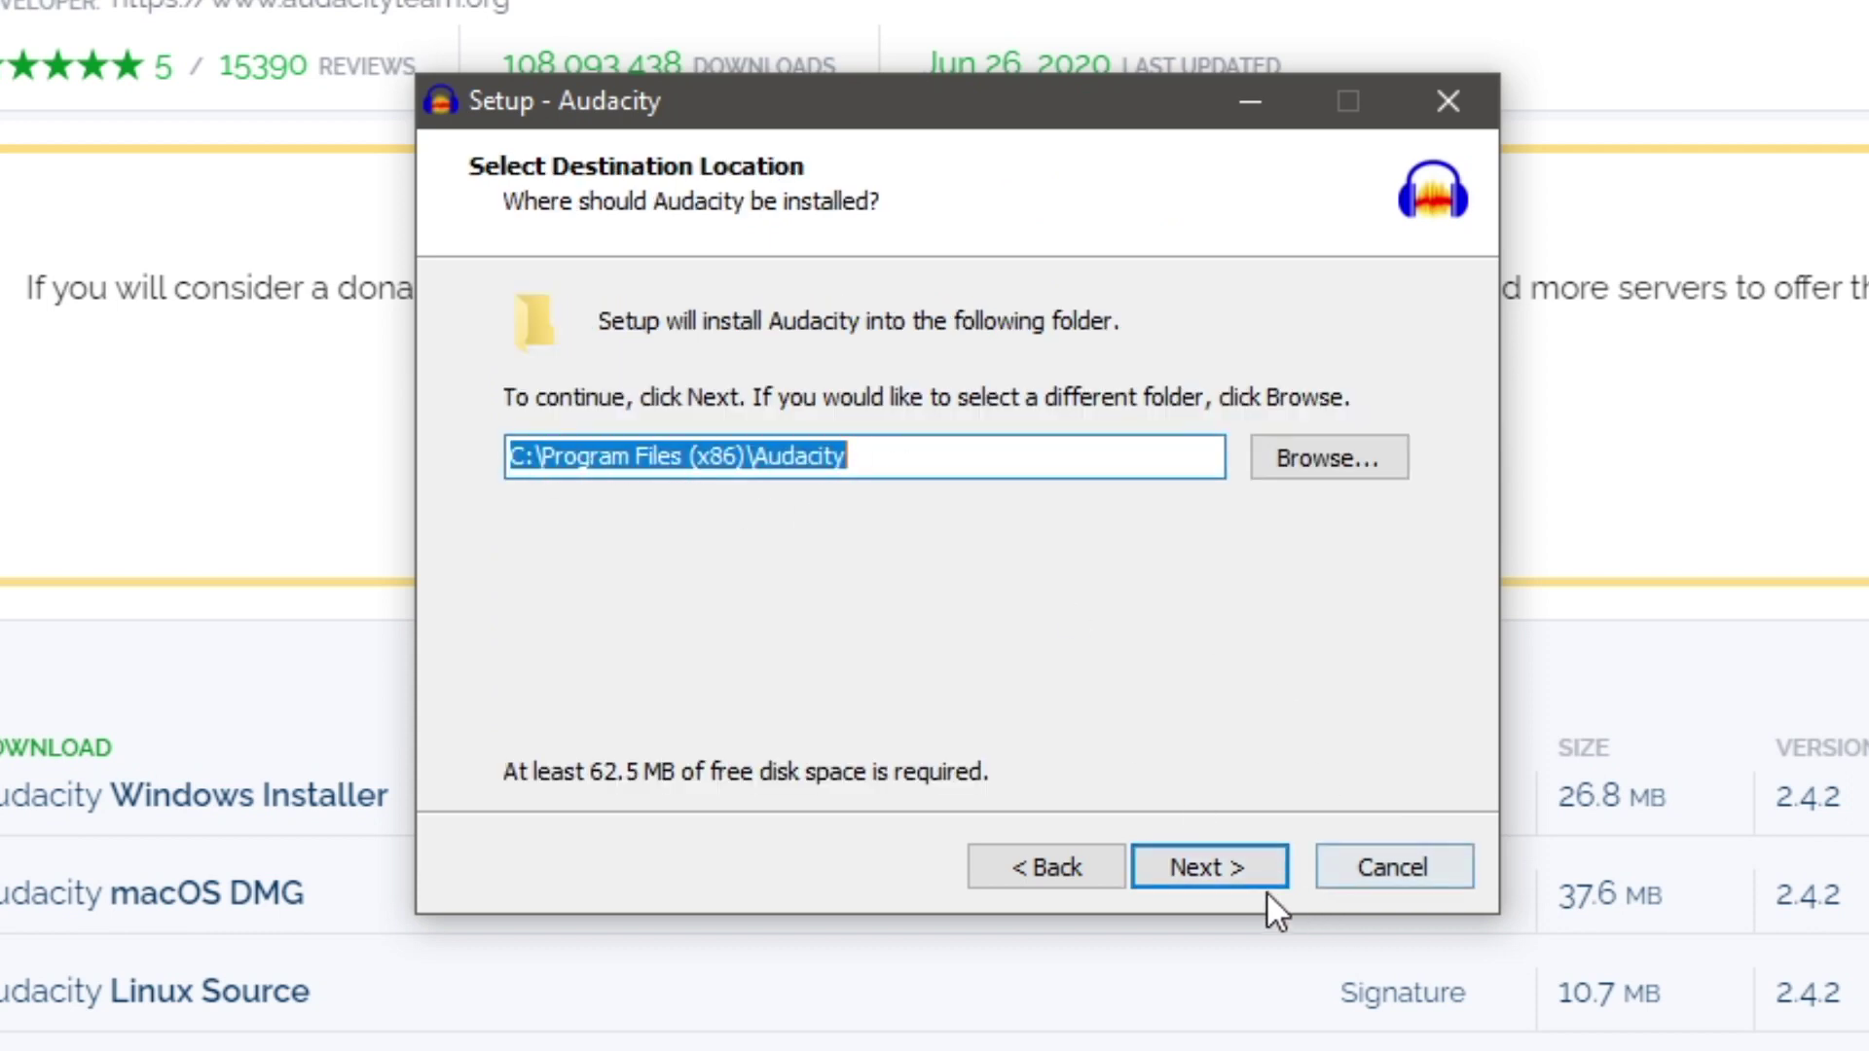
- Install into Program Files (x86)\Audacity with the desktop shortcut option kept
click(1237, 863)
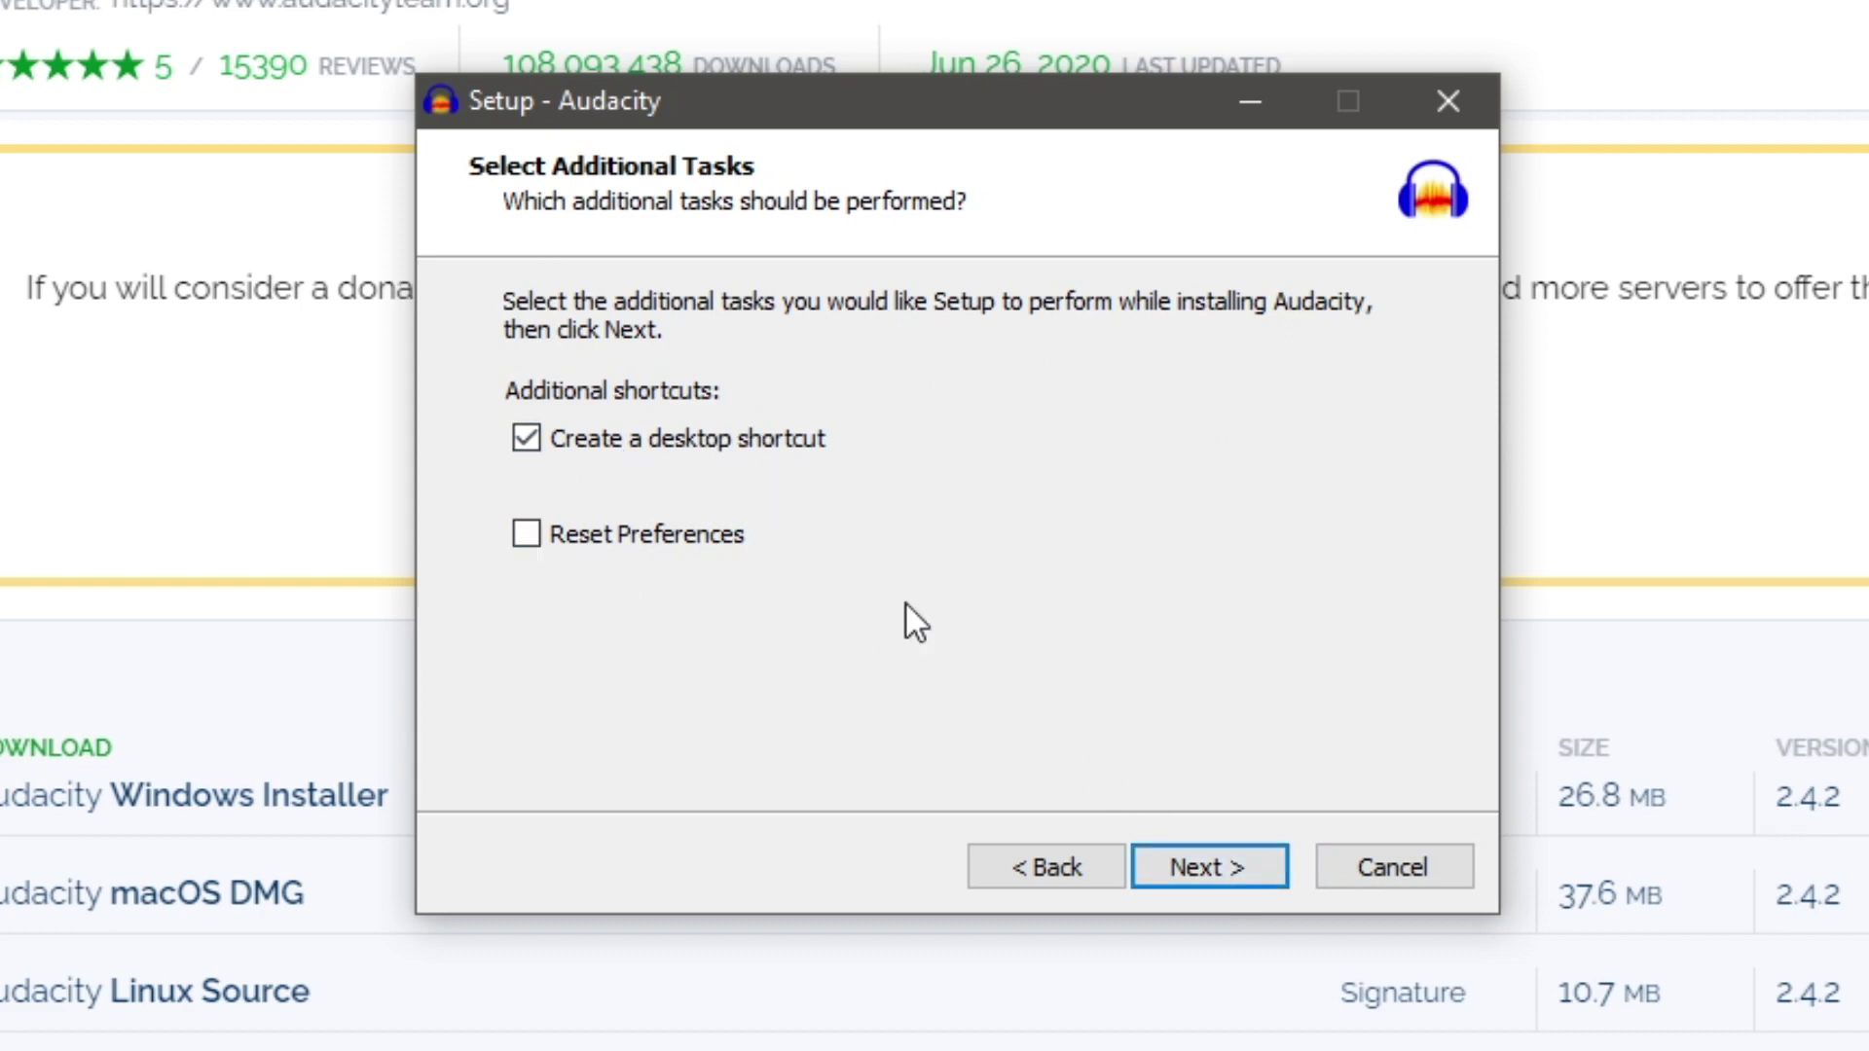
click(1234, 873)
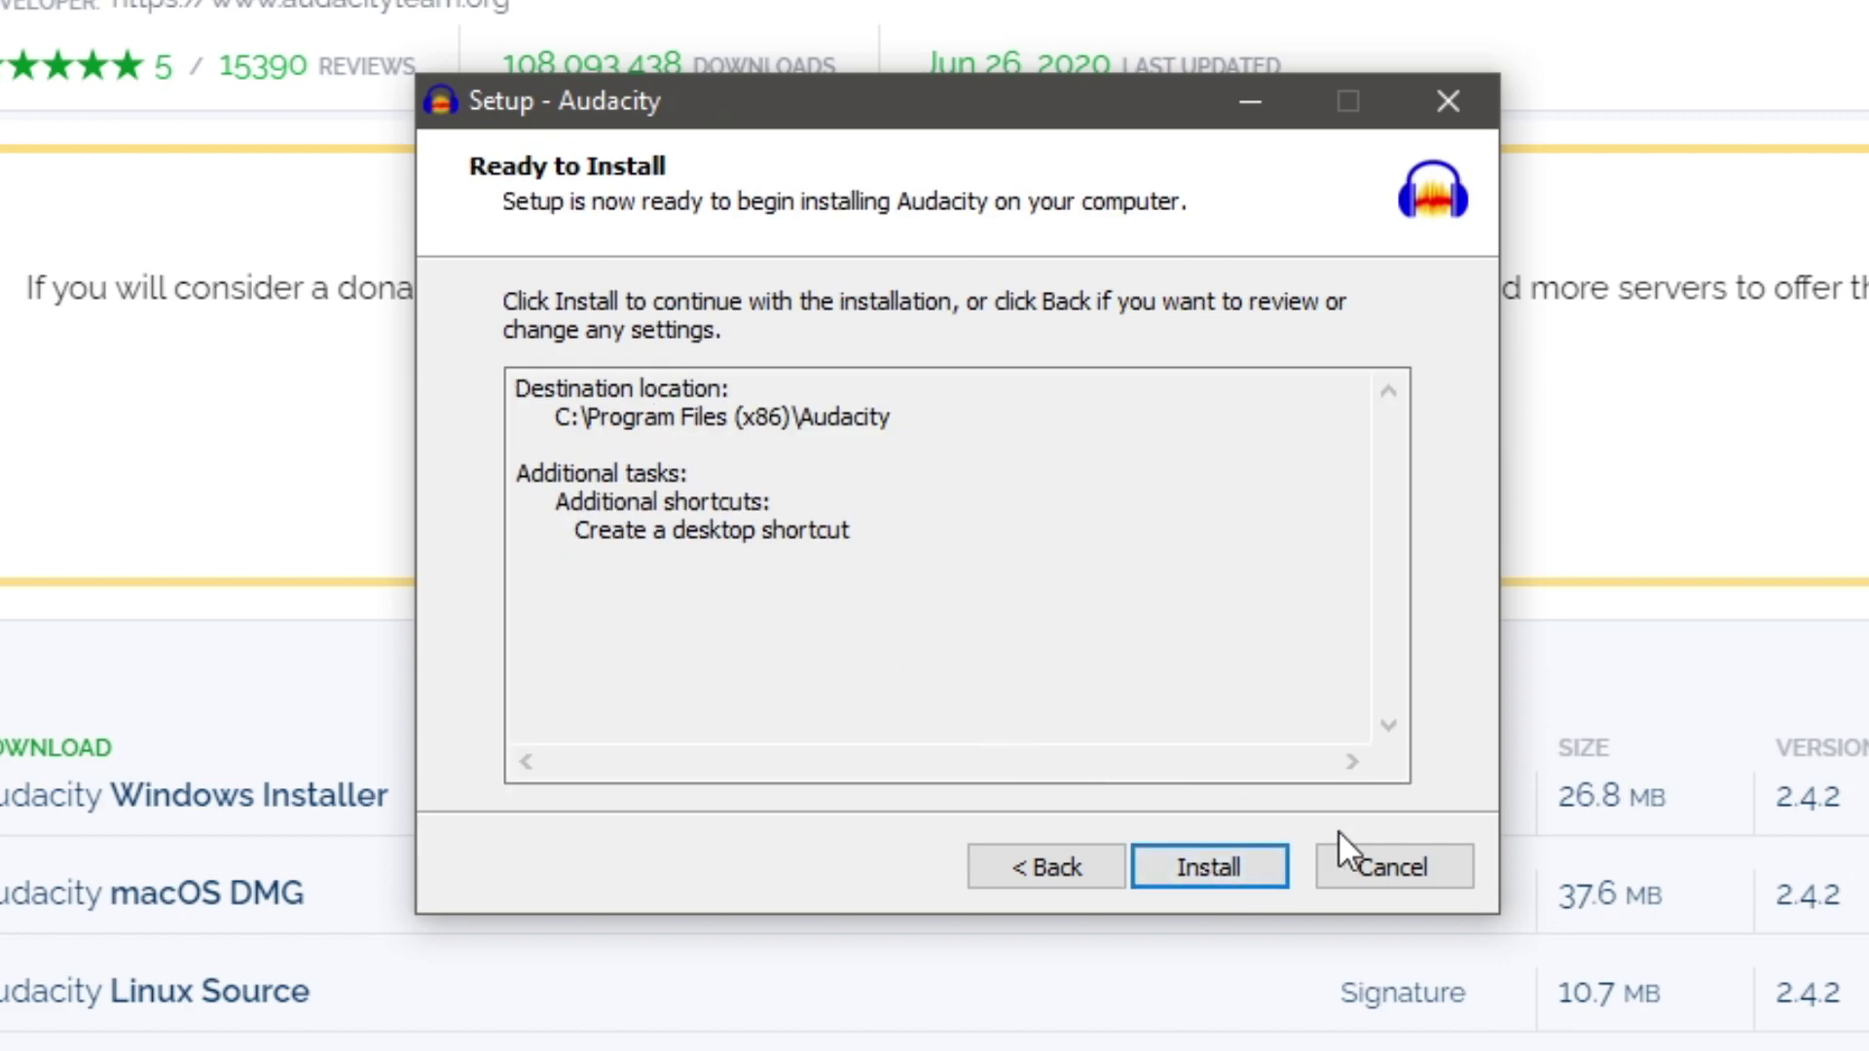
click(1256, 864)
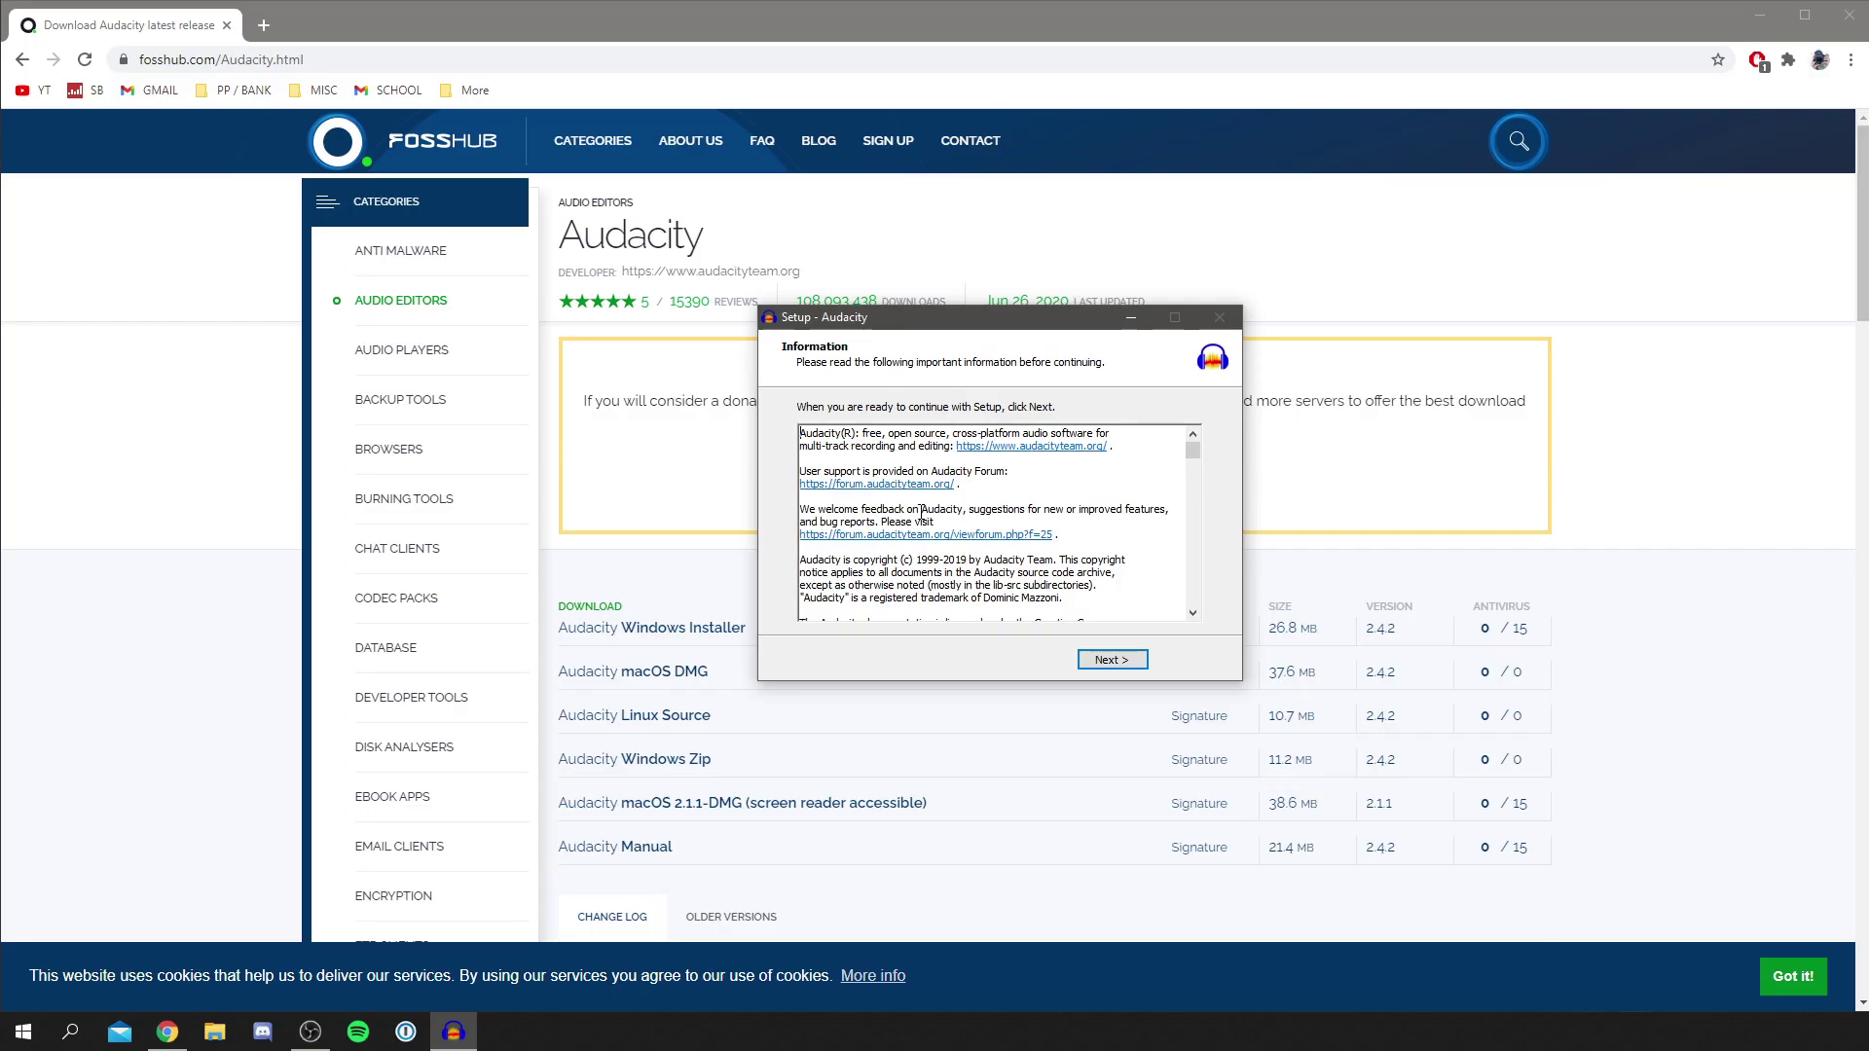
- Finish setup with Launch Audacity ticked and dismiss the Audacity welcome help dialog
scroll(931, 494, down, 10)
click(1112, 659)
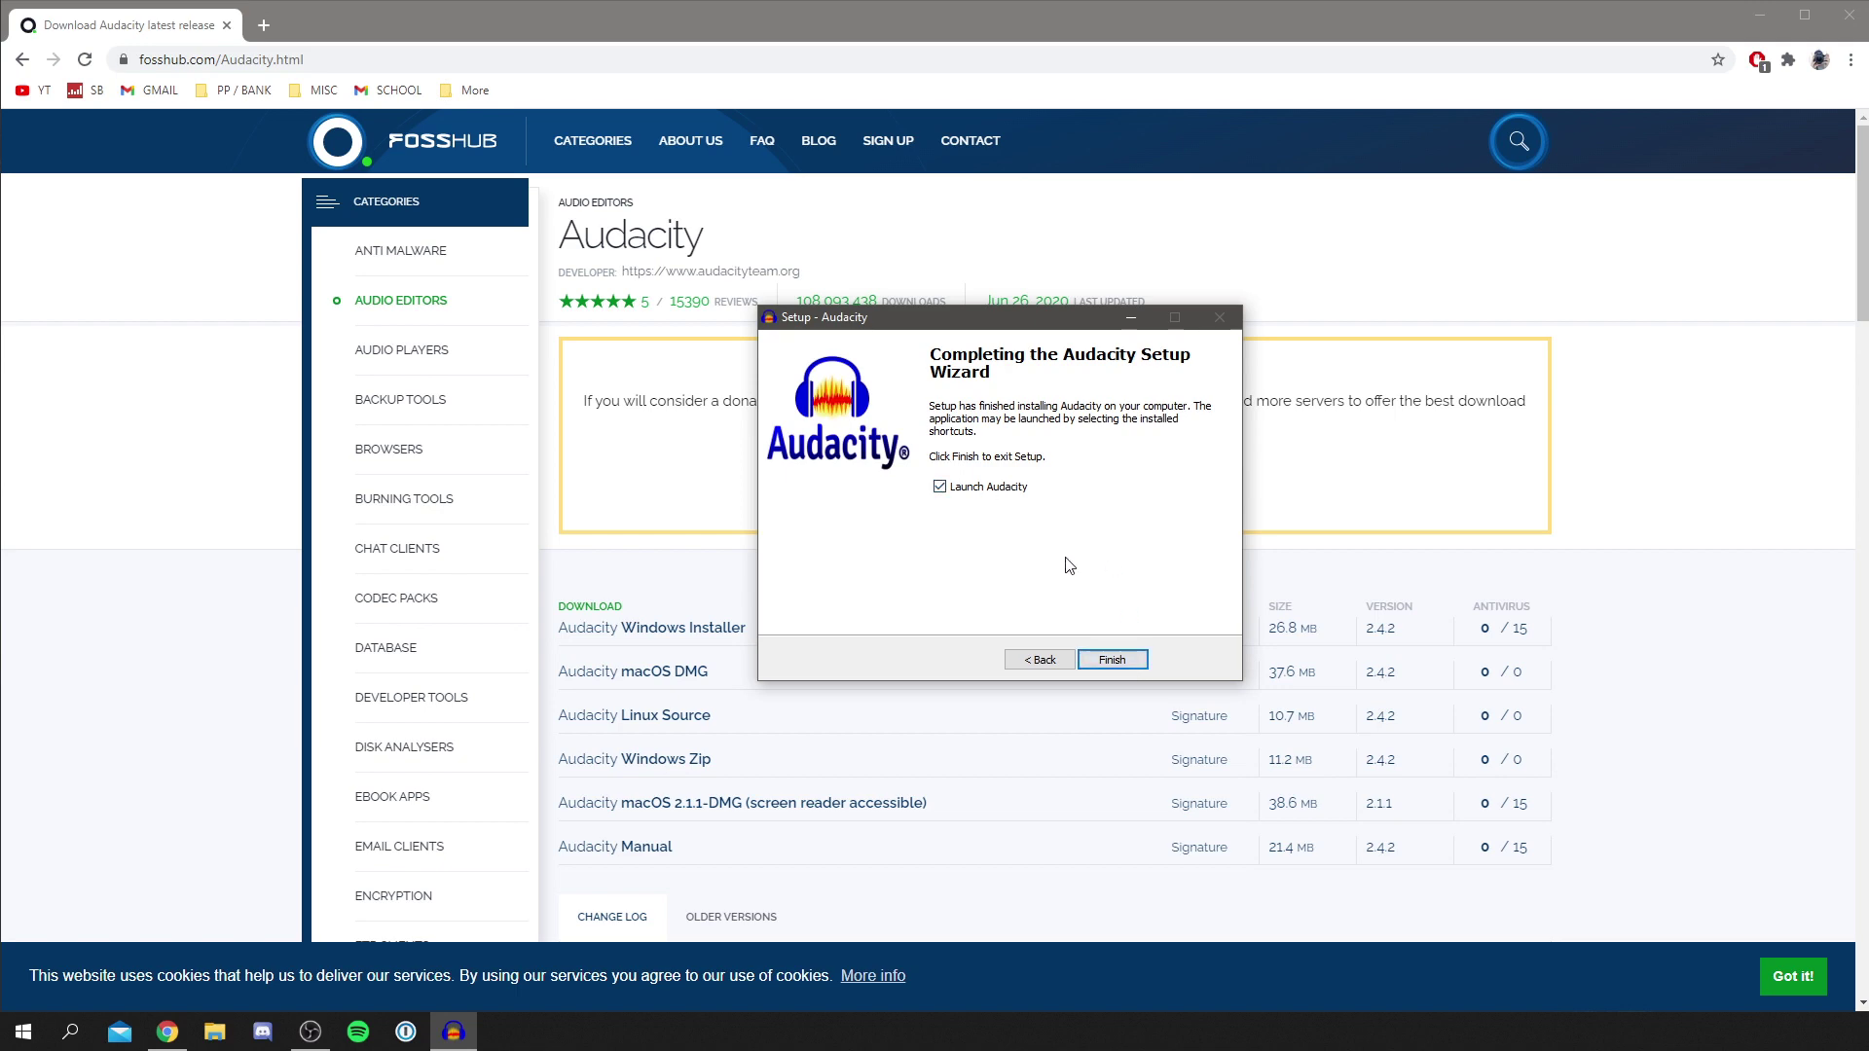
click(1106, 659)
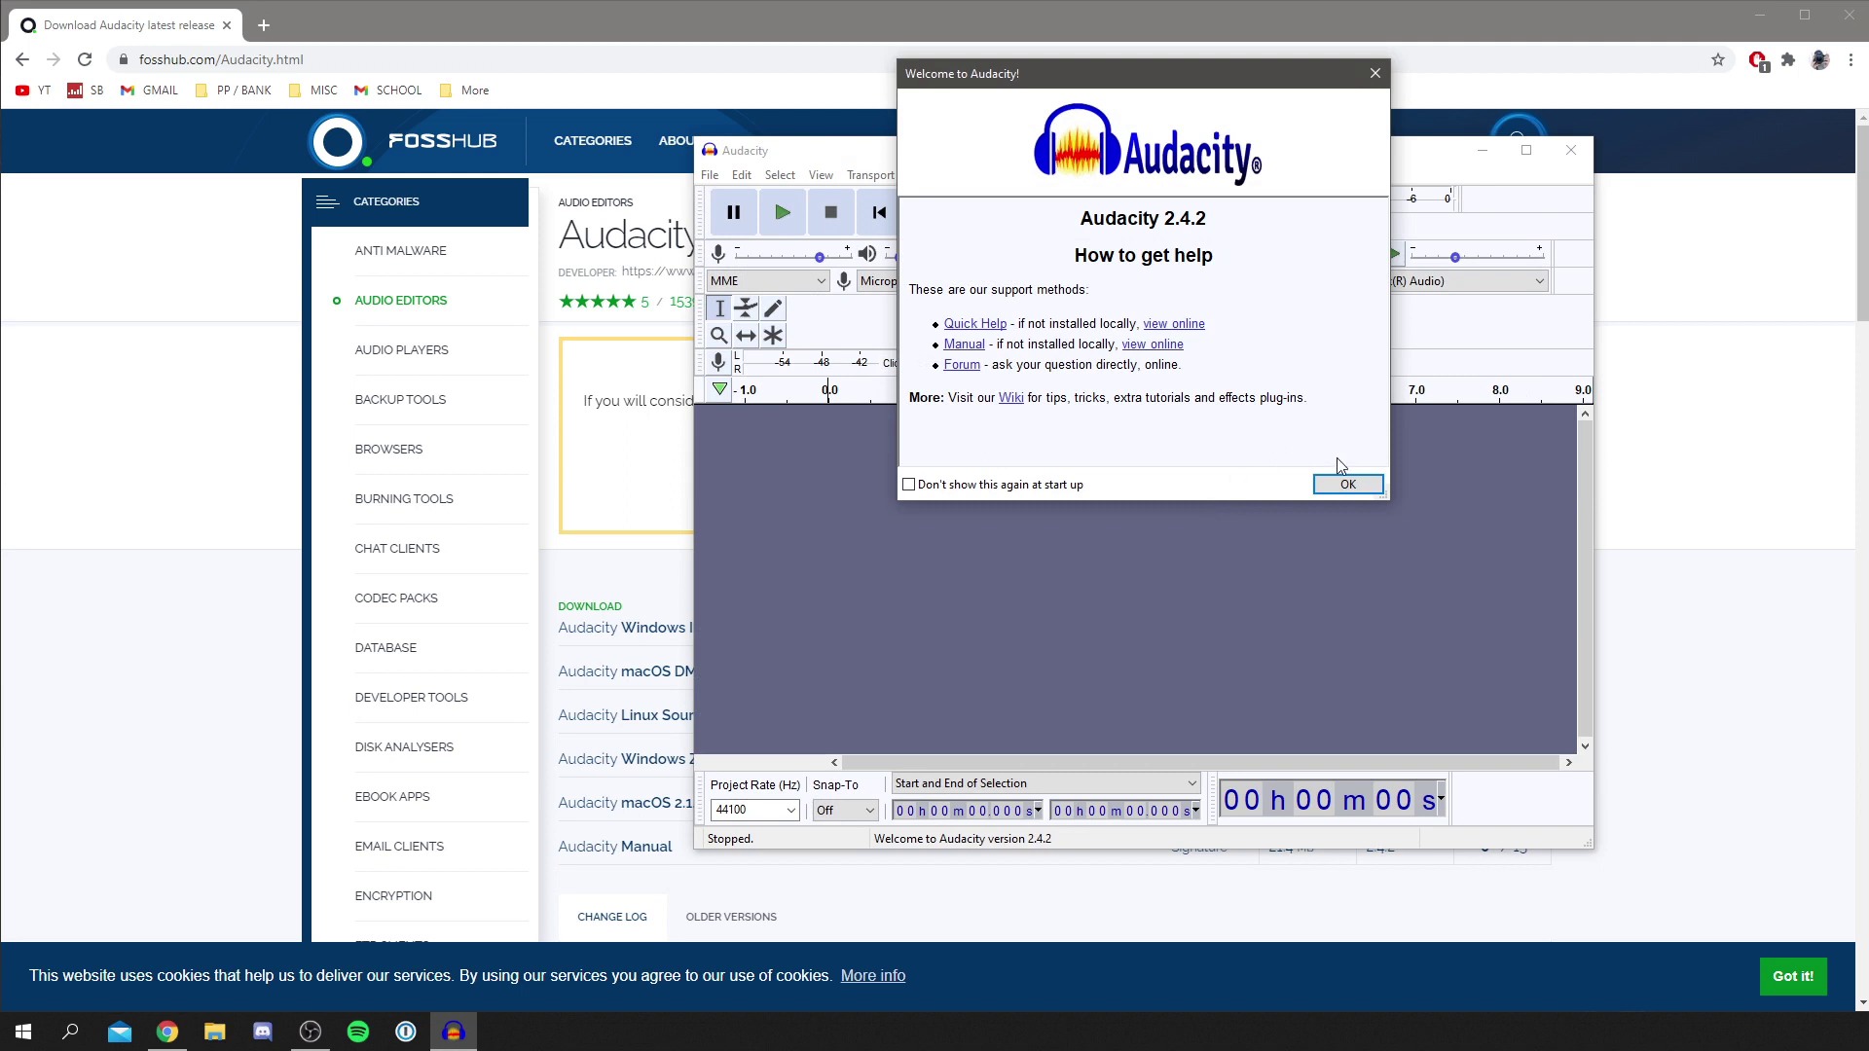
click(1344, 483)
- Move the Audacity window fully into view and start recording from the USB microphone
drag(1041, 150, 895, 149)
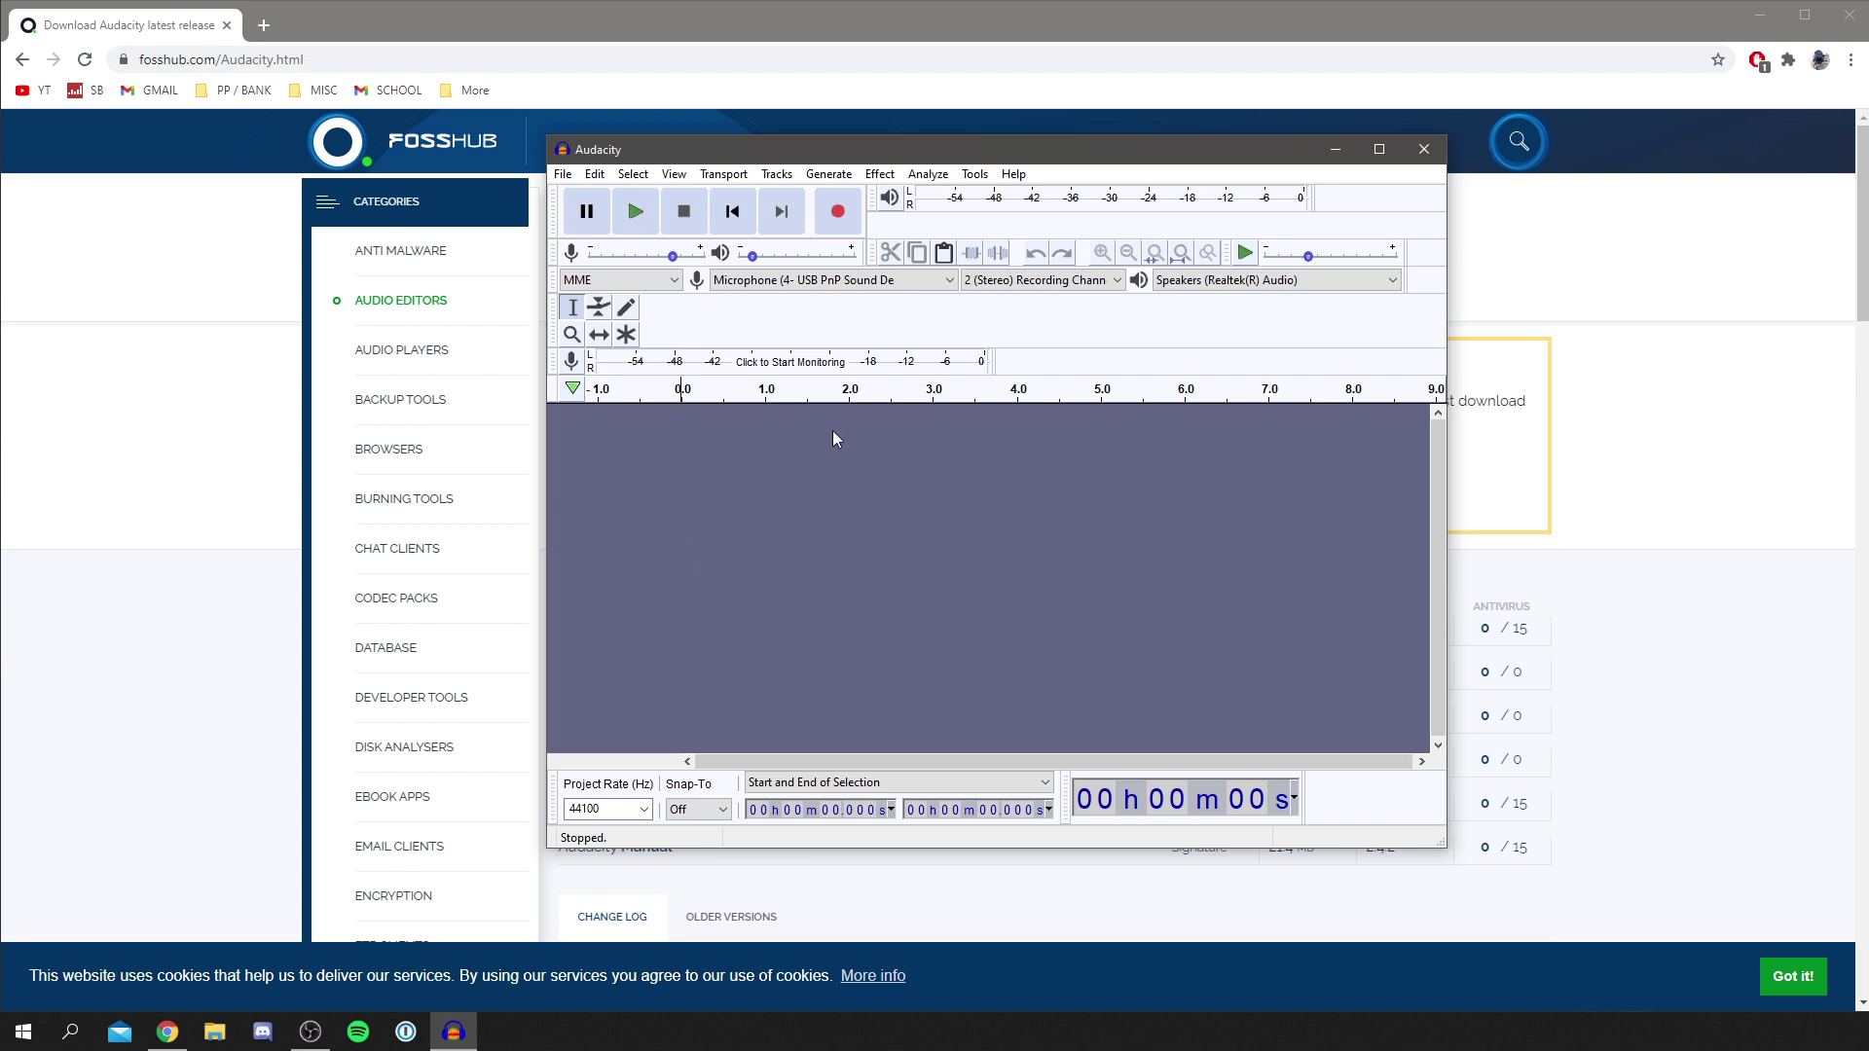
click(837, 213)
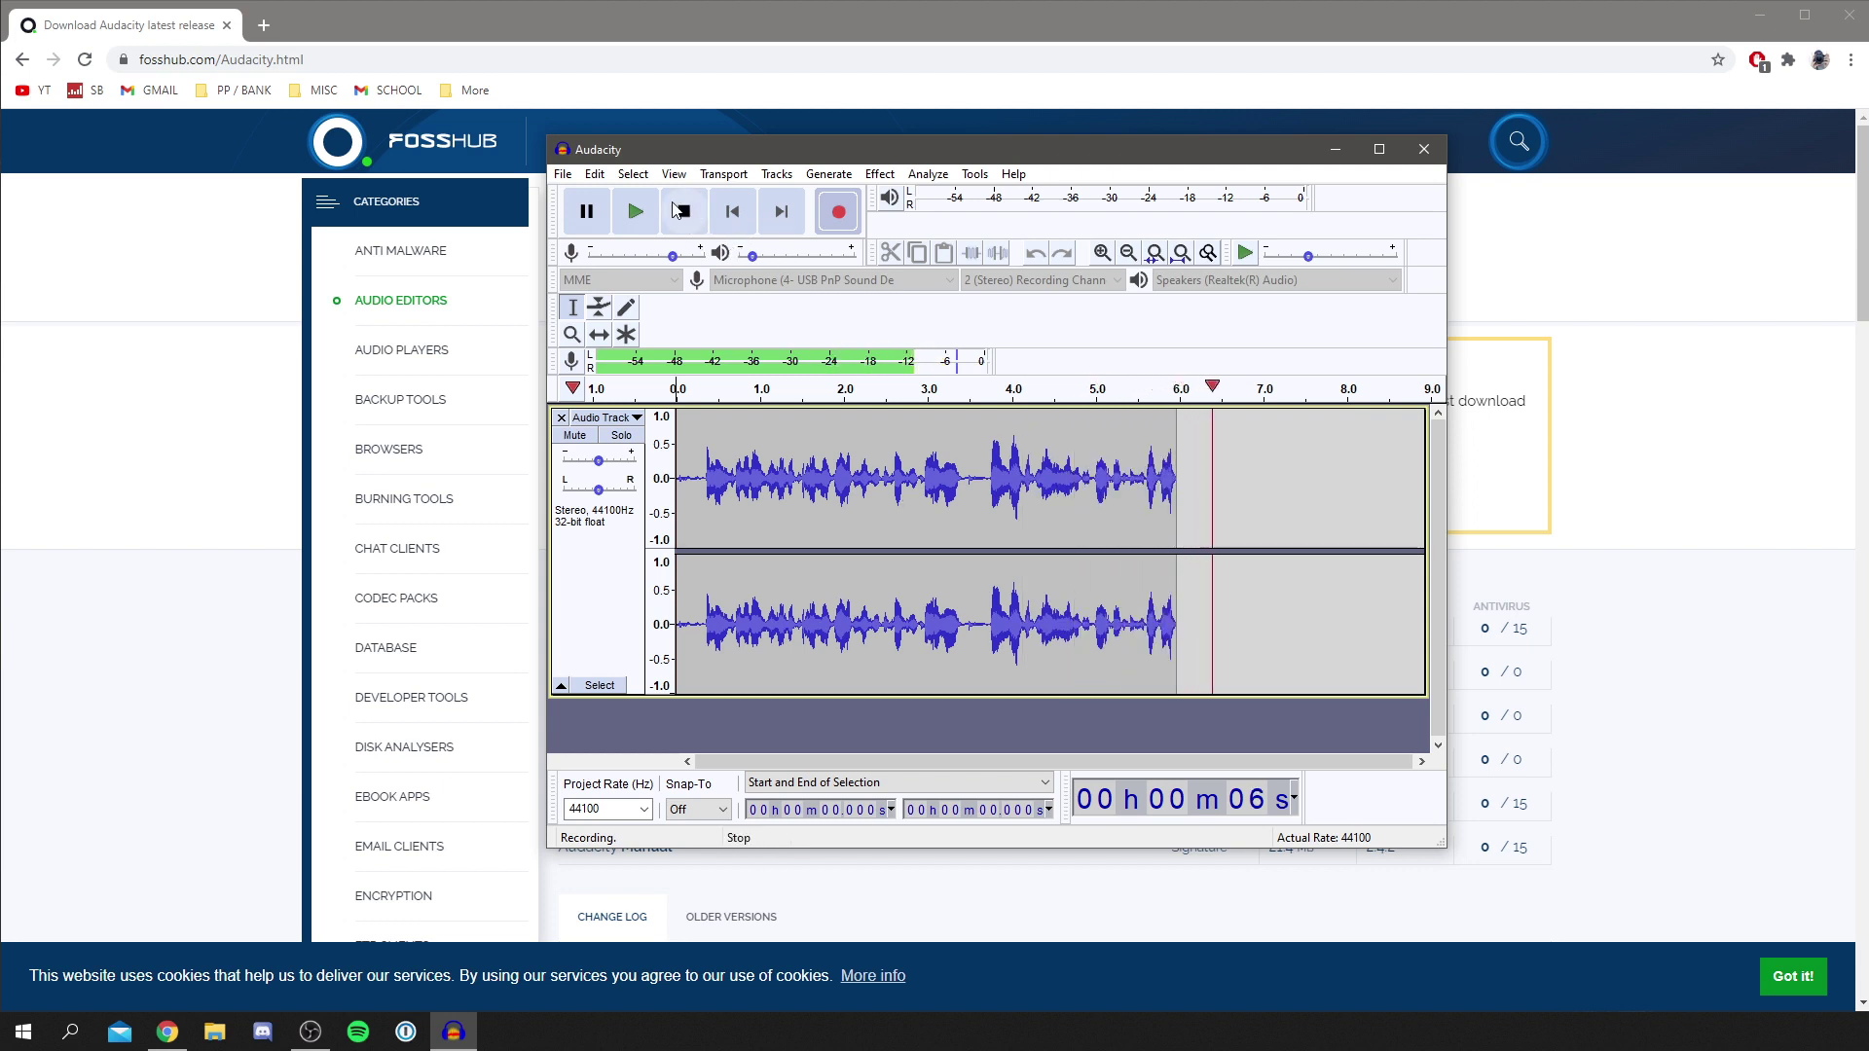
- Stop the roughly seven-second recording, select then deselect part of it, and open File
key(space)
drag(1216, 501, 788, 498)
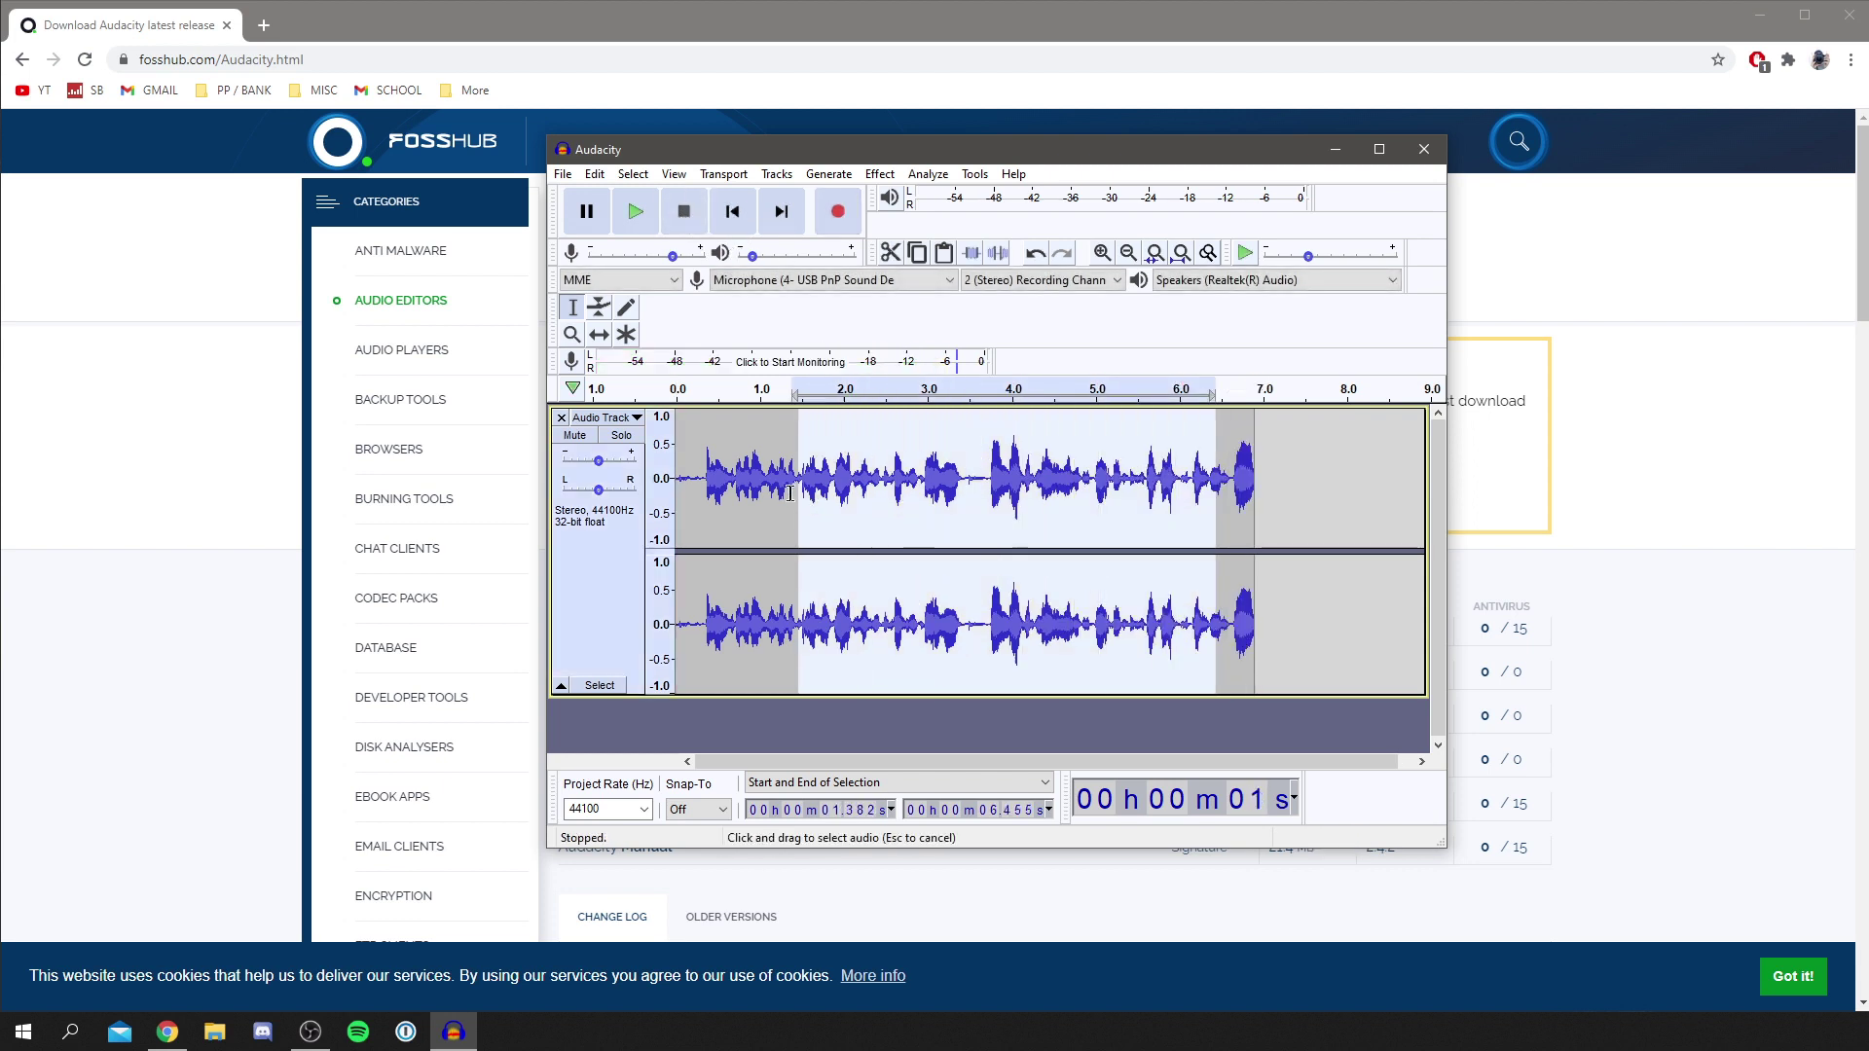
click(773, 498)
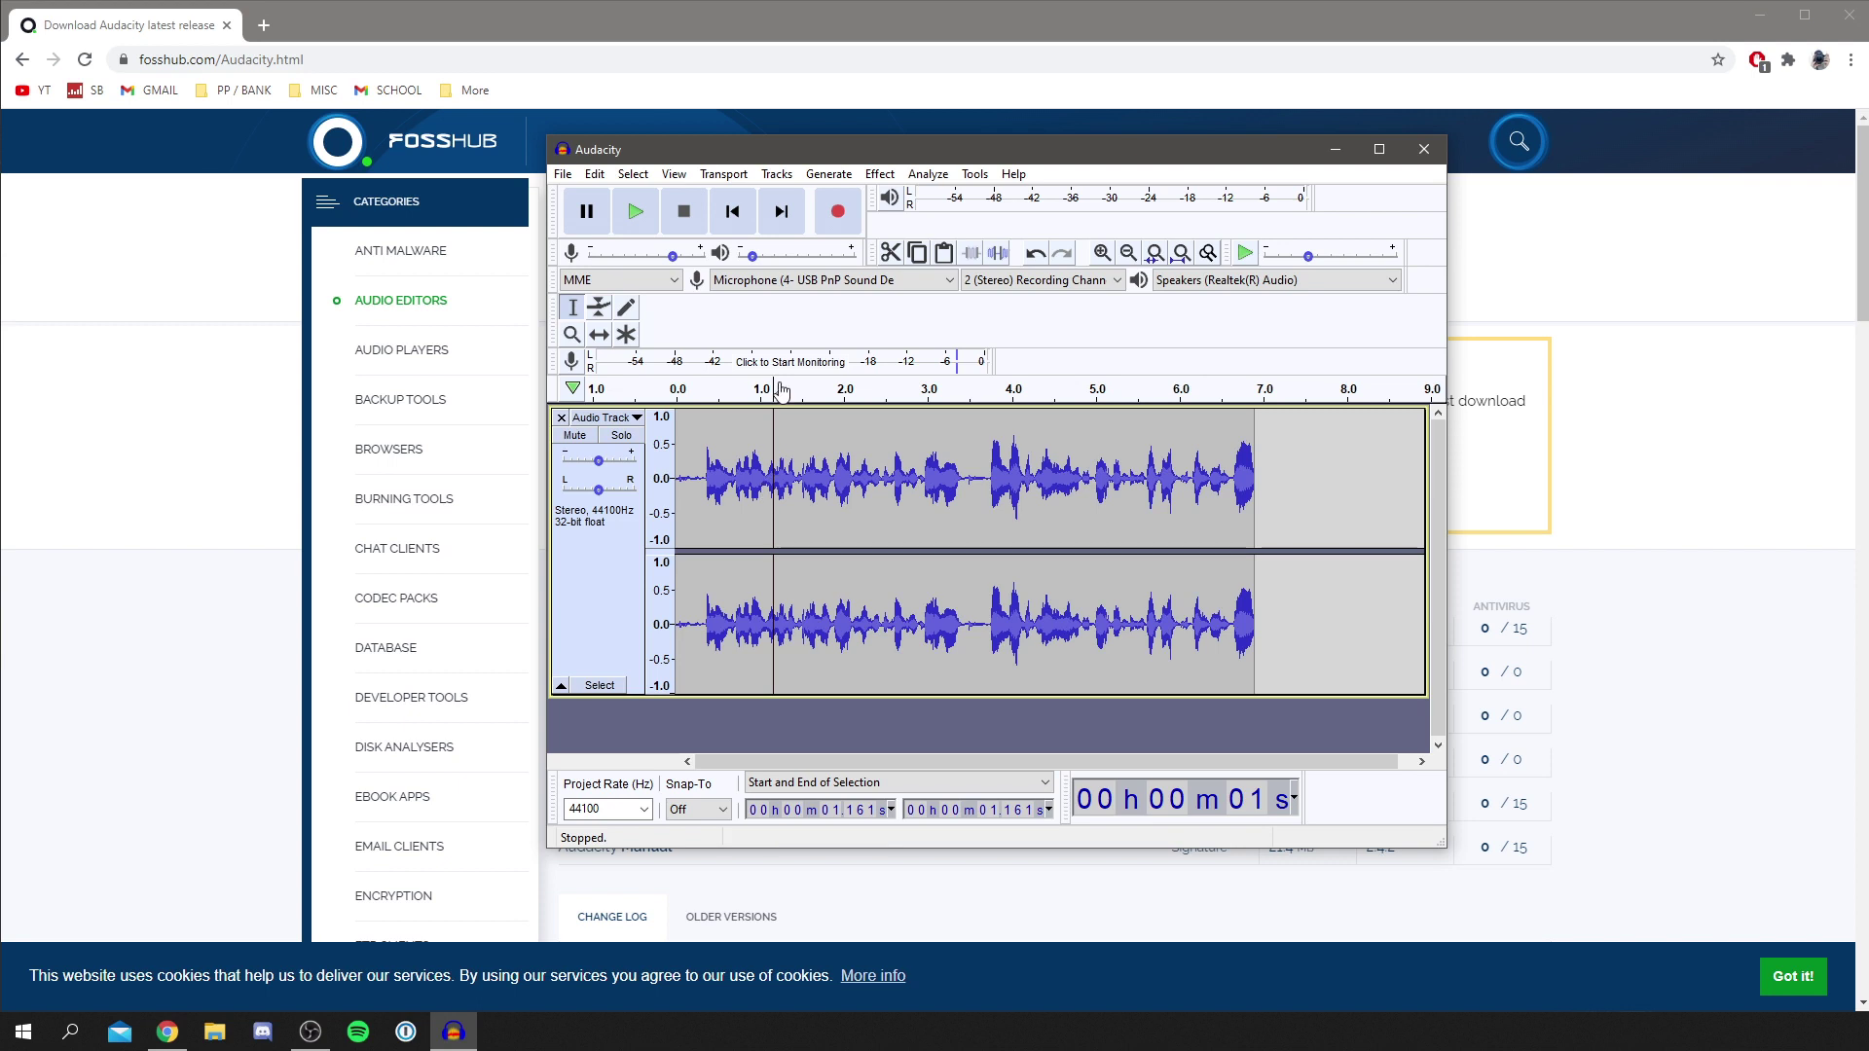
click(565, 175)
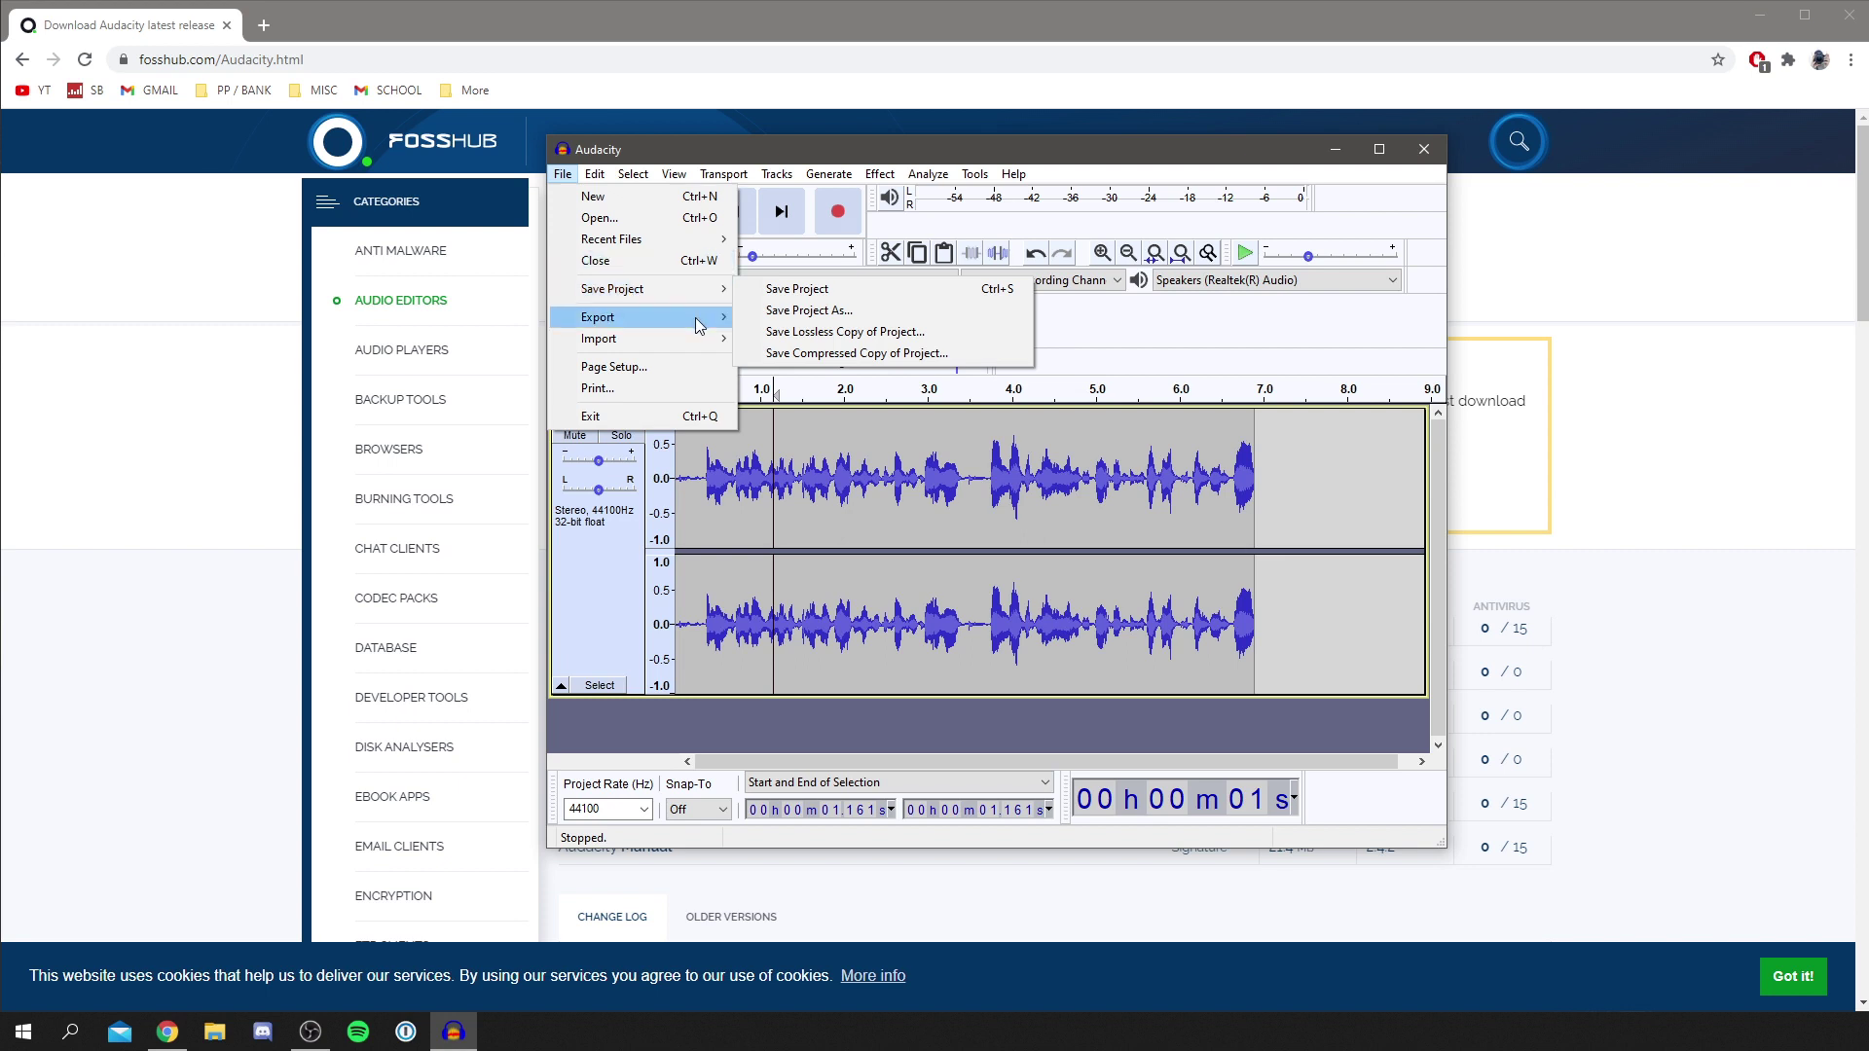
mouse_move(613, 318)
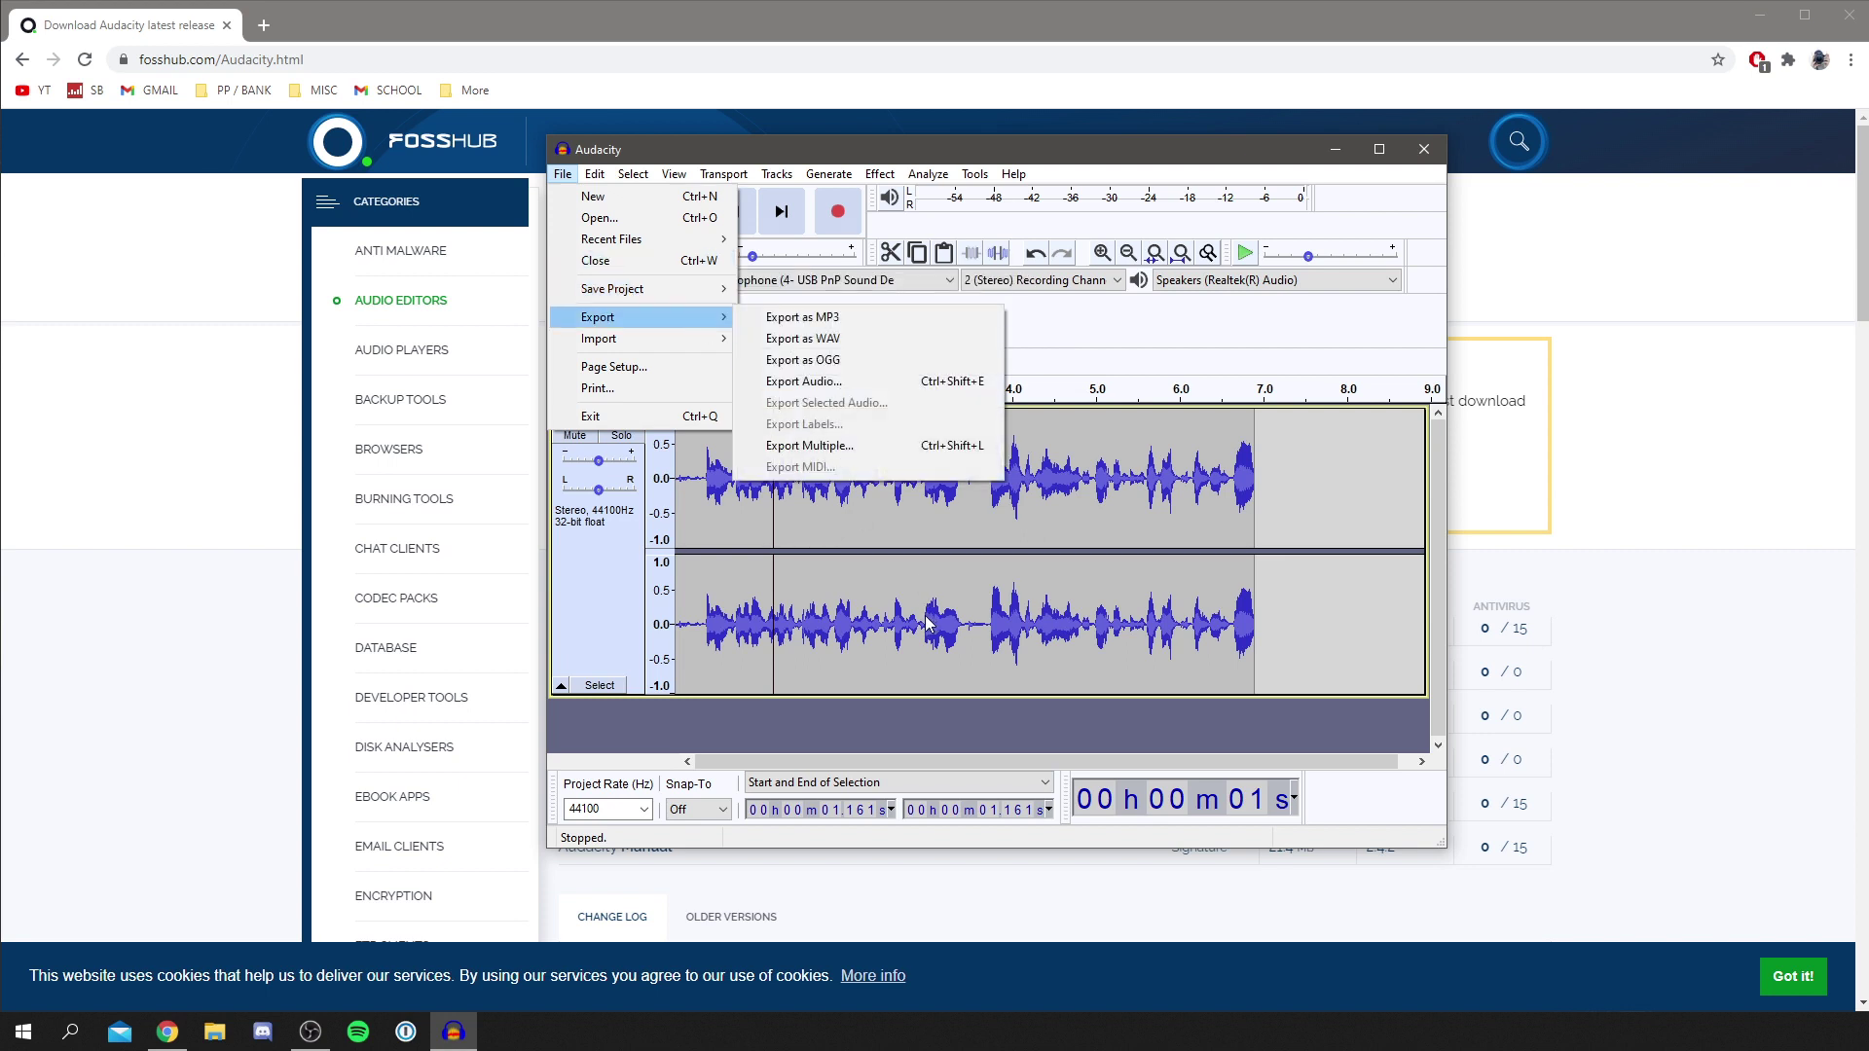
- Close the File menu by clicking the waveform, leaving the play position near 2.97 seconds
click(925, 623)
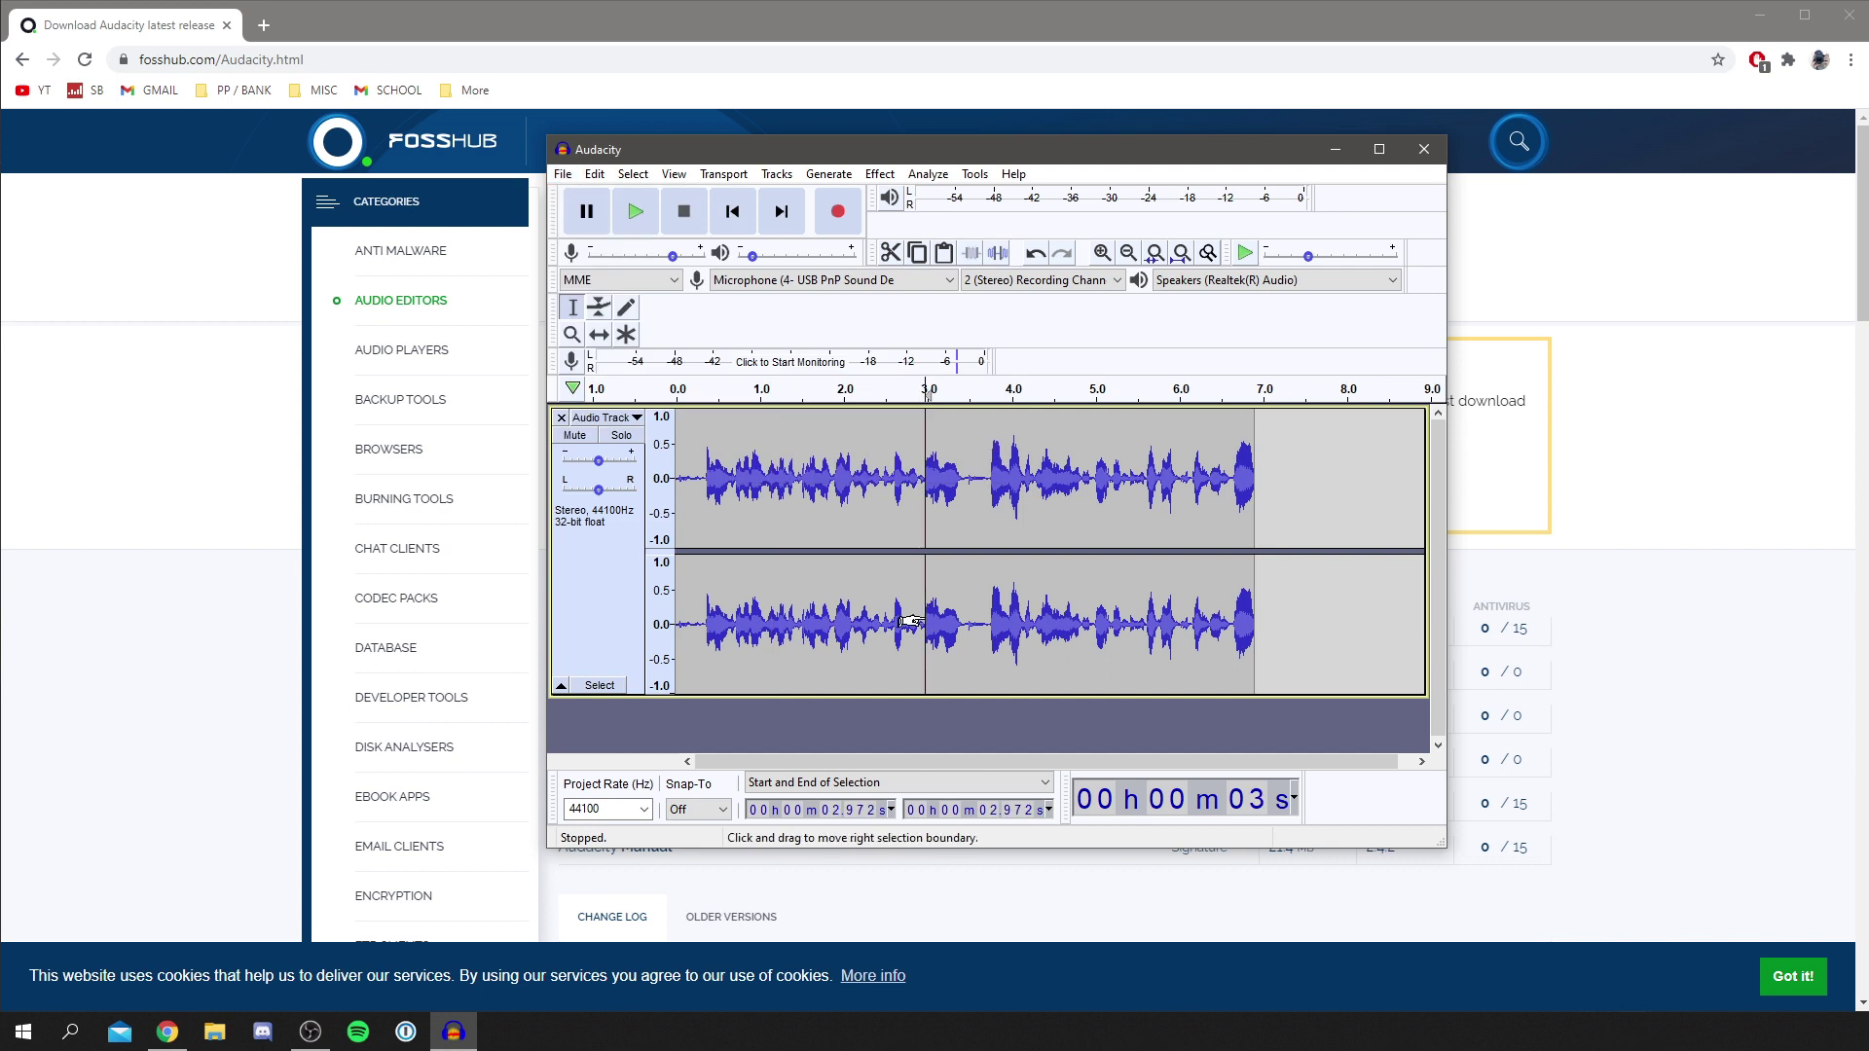